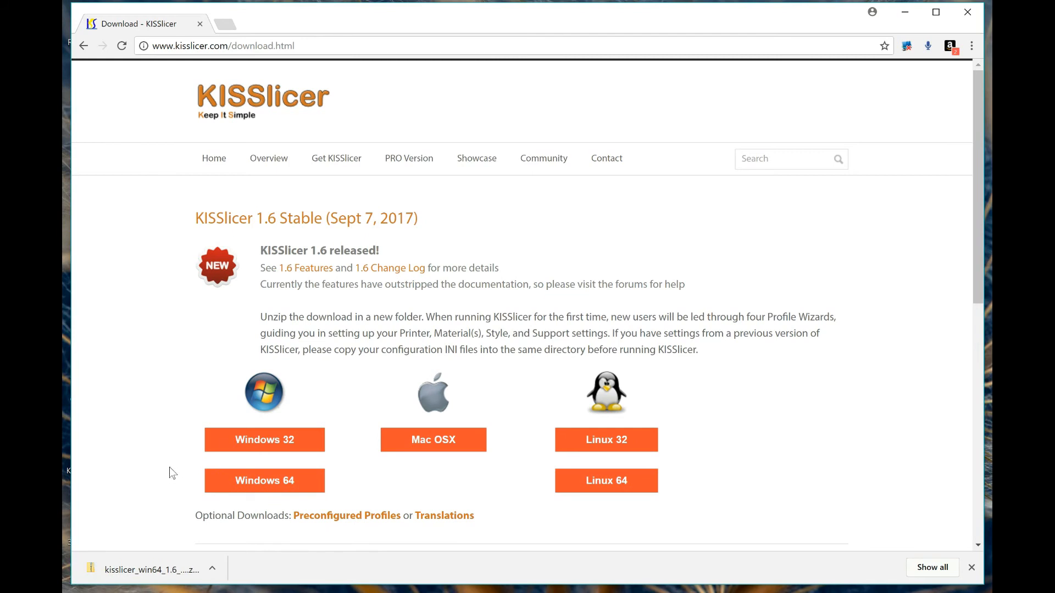
Open the downloaded kisslicer_win64_1.6_release zip archive and minimize the browser to expose the desktop.
left_click(151, 575)
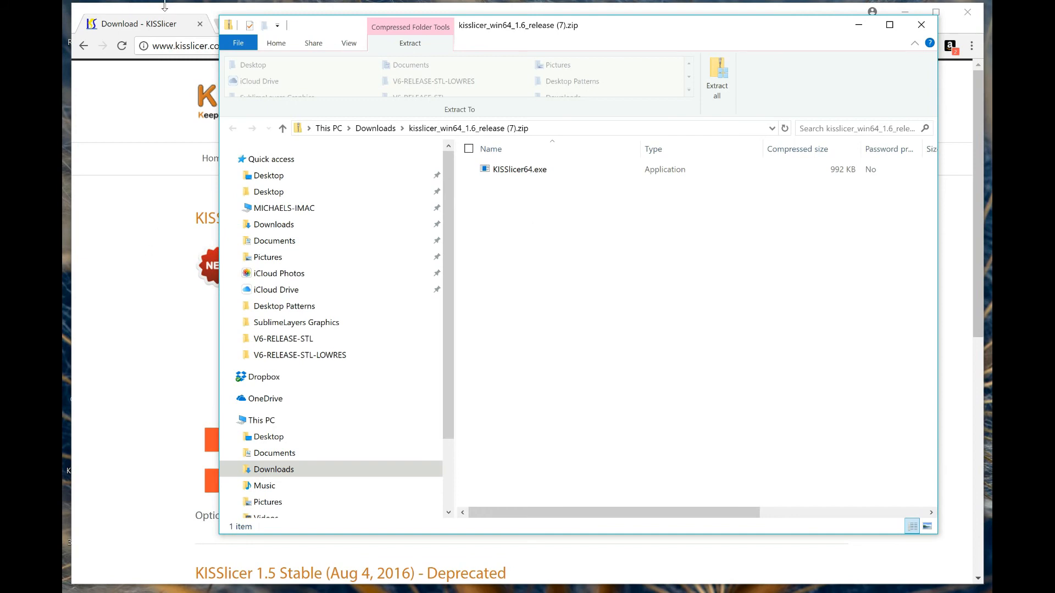
left_click(164, 5)
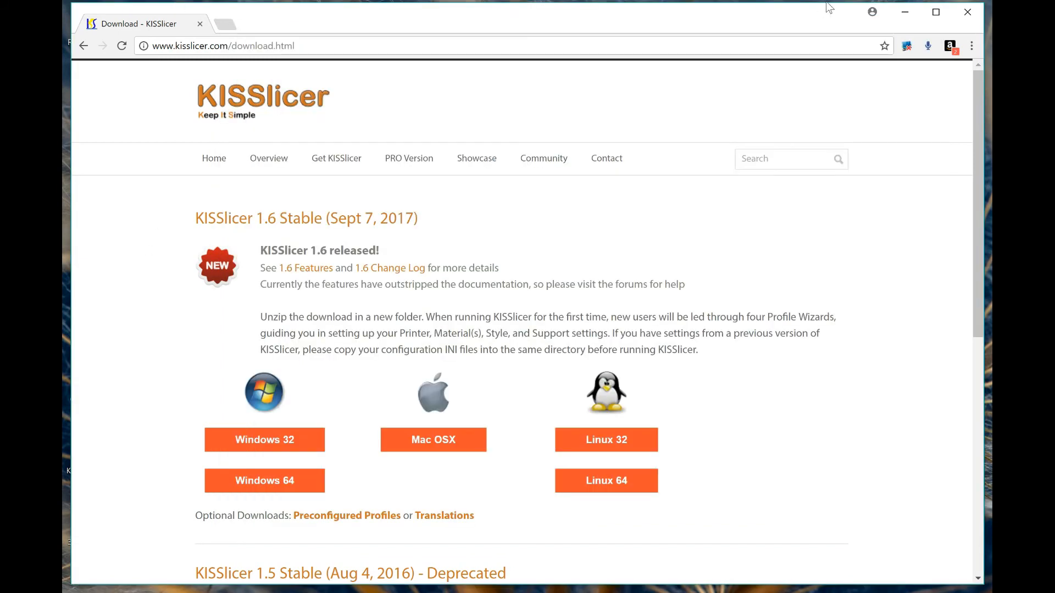
left_click(904, 14)
left_click_drag(541, 35, 800, 47)
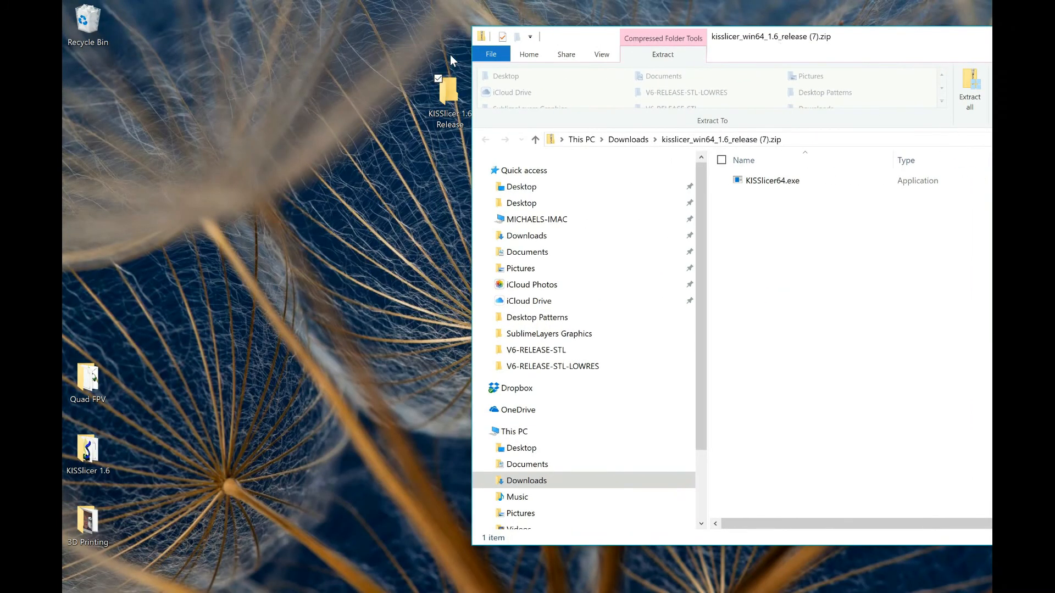
Copy KISSlicer64.exe from the zip archive into the KISSlicer 1.6 Release folder on the desktop.
left_click_drag(446, 83, 197, 91)
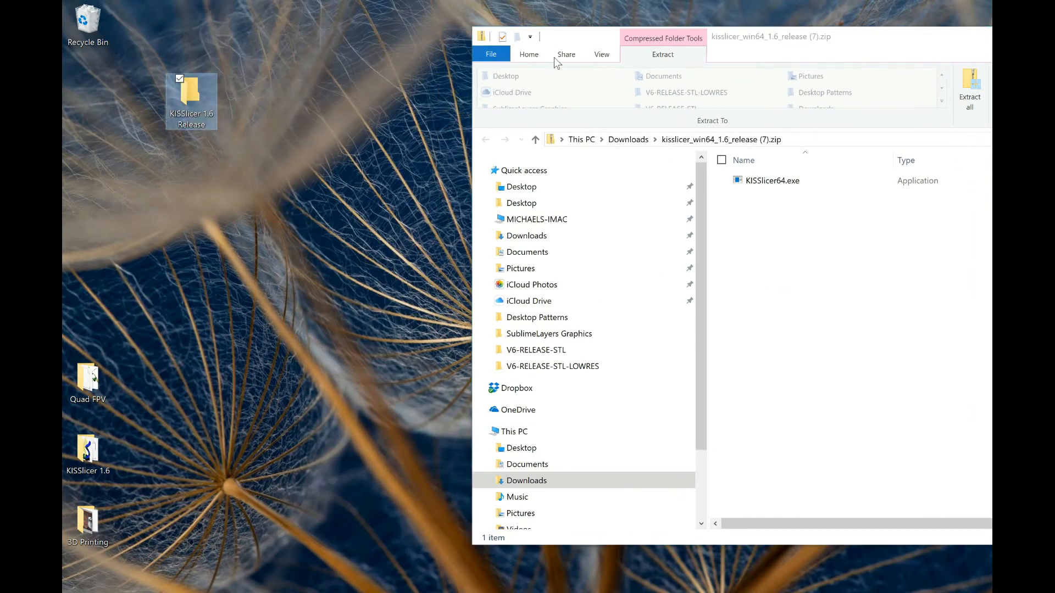
left_click_drag(847, 42, 737, 38)
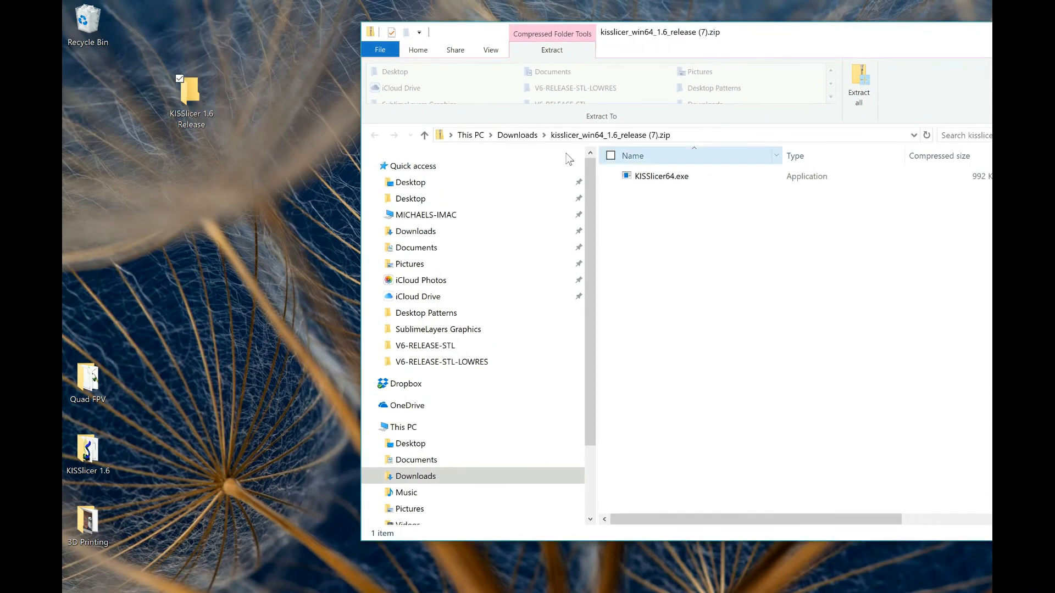
double_click(199, 94)
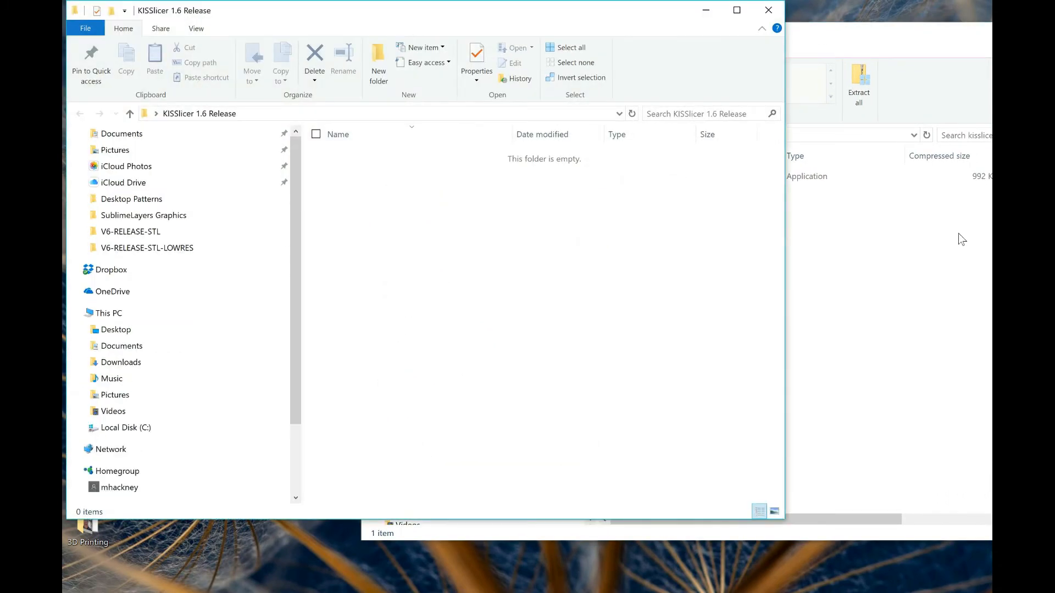
left_click(964, 276)
left_click(632, 176)
left_click_drag(632, 177, 338, 258)
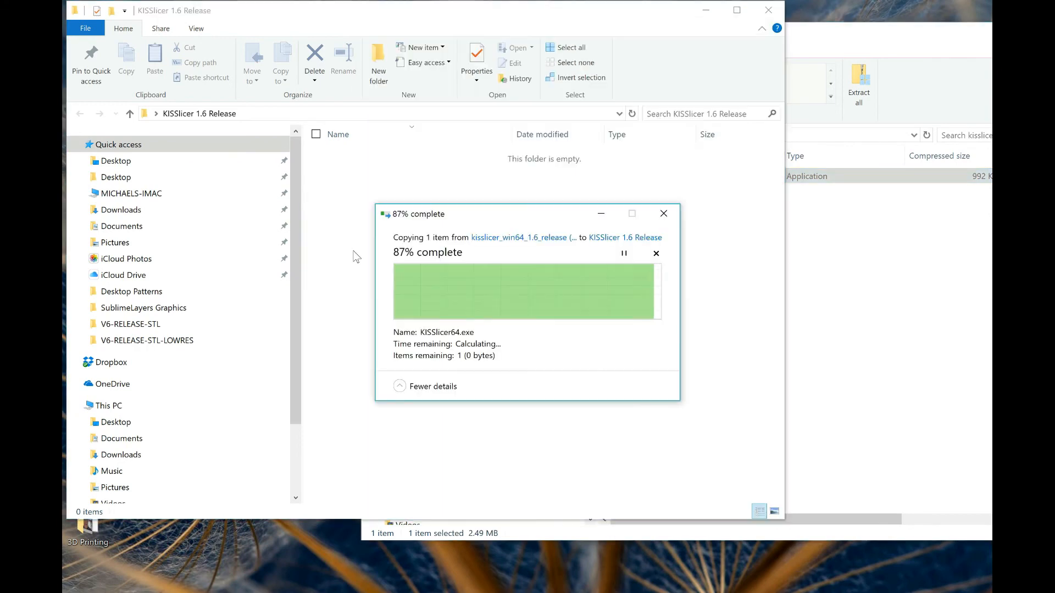
Close the zip archive window and move the KISSlicer 1.6 Release folder window to the middle of the desktop.
left_click(885, 308)
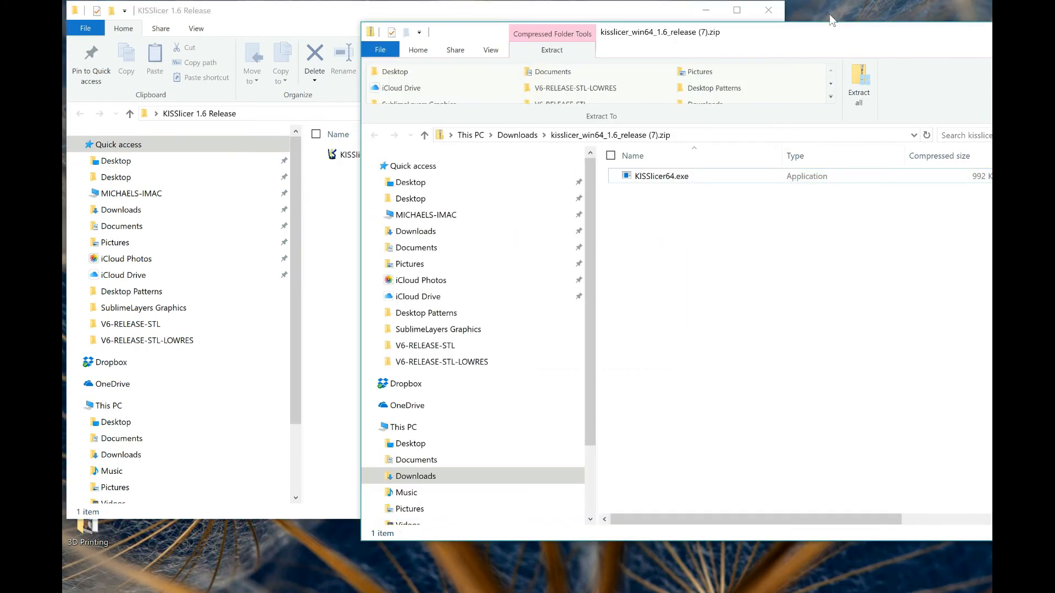
left_click_drag(777, 44, 547, 48)
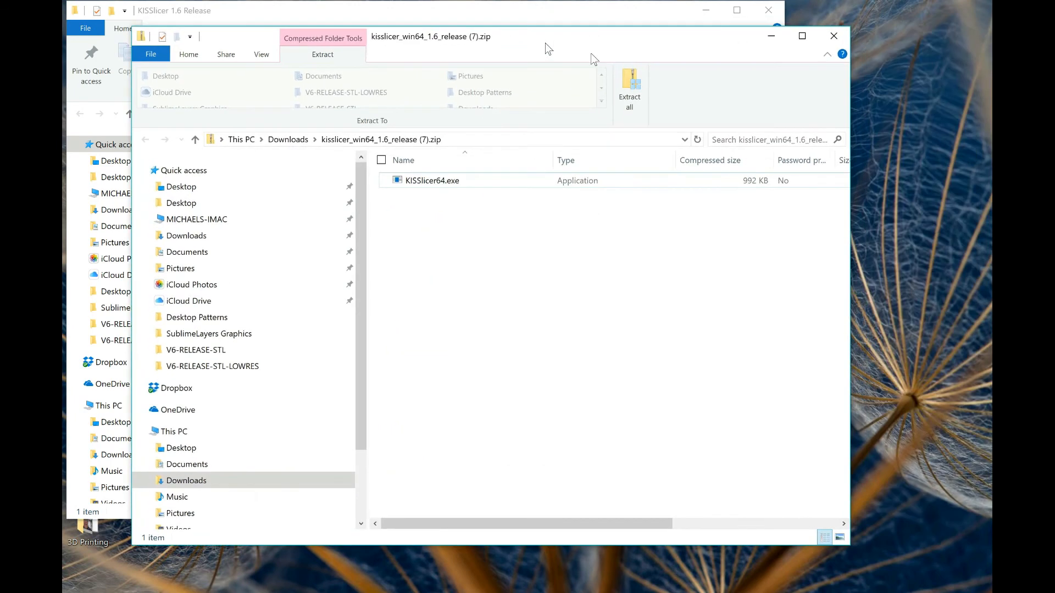
left_click(833, 36)
left_click_drag(593, 19, 697, 37)
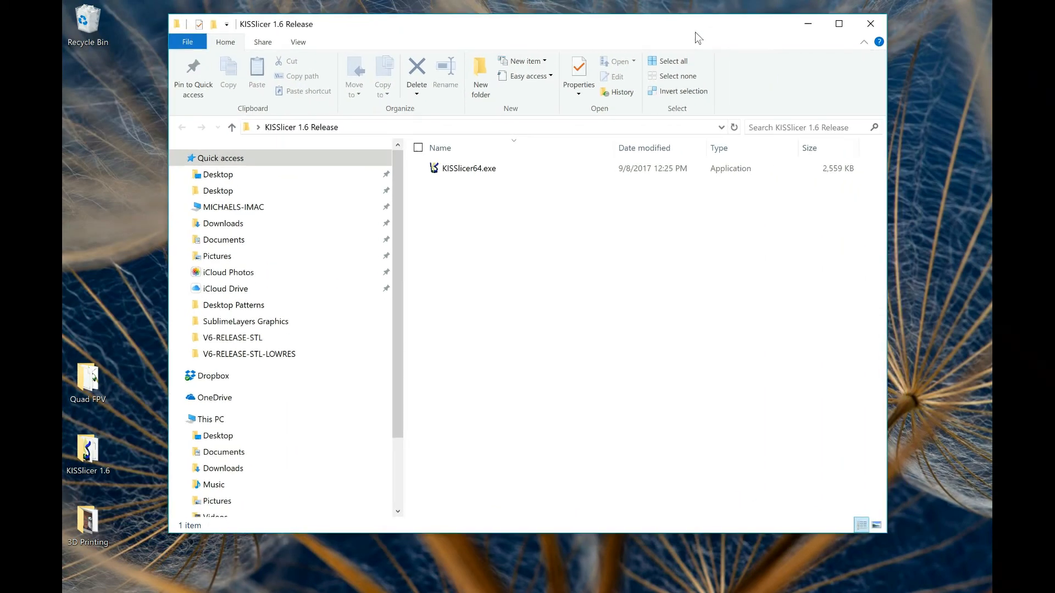
Launch KISSlicer64.exe from the KISSlicer 1.6 Release folder, allowing it to run past the Windows SmartScreen block.
double_click(443, 170)
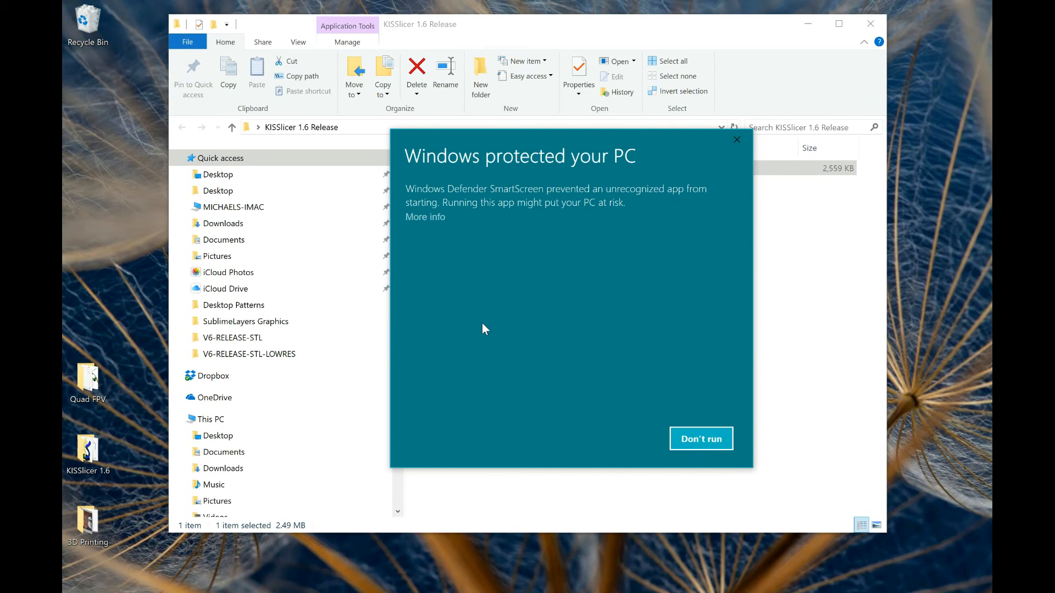
left_click(433, 220)
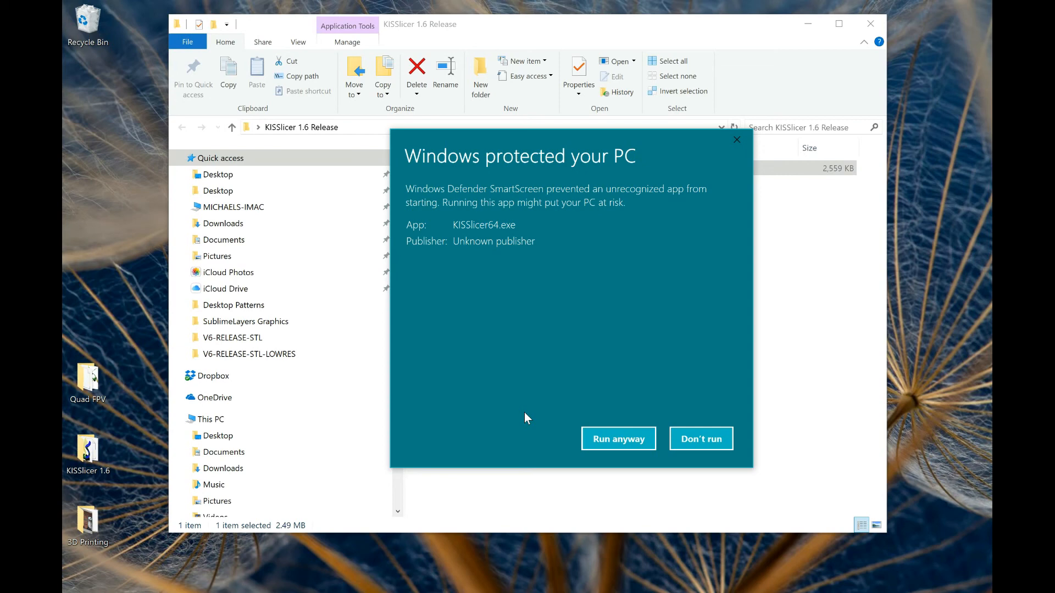
left_click(631, 438)
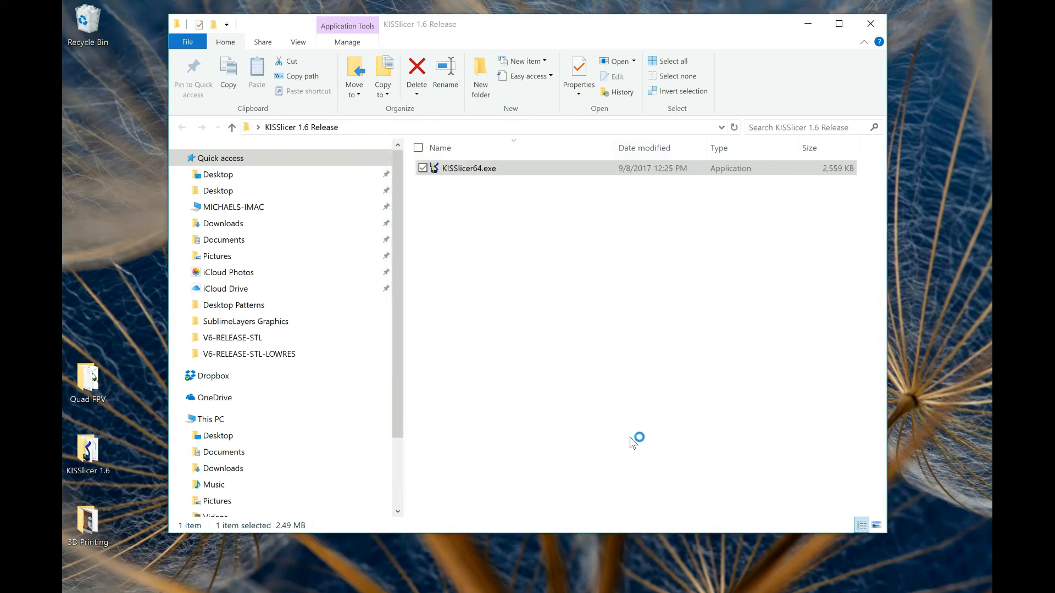
left_click_drag(501, 384, 643, 296)
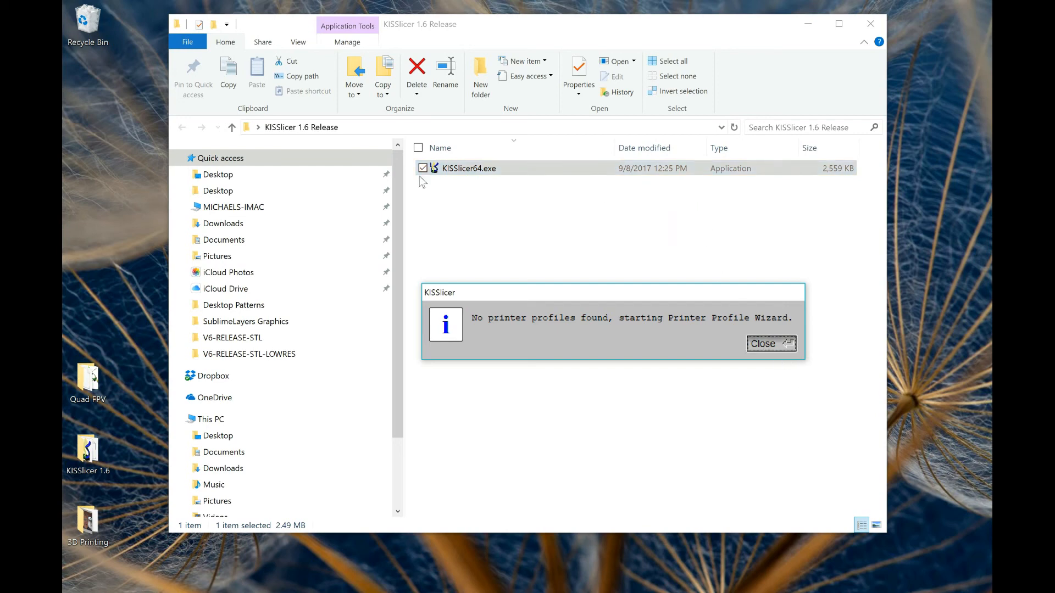
In the Printer Profile Wizard, set the nozzle diameter to .4 mm and the firmware type to 5D - Relative E.
left_click(777, 350)
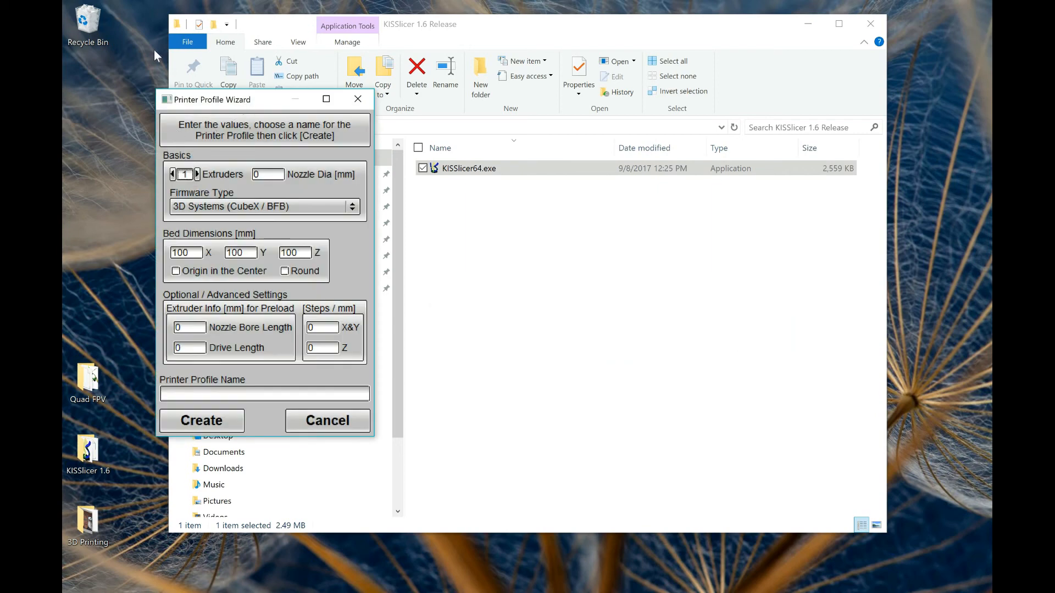
left_click_drag(247, 105, 533, 155)
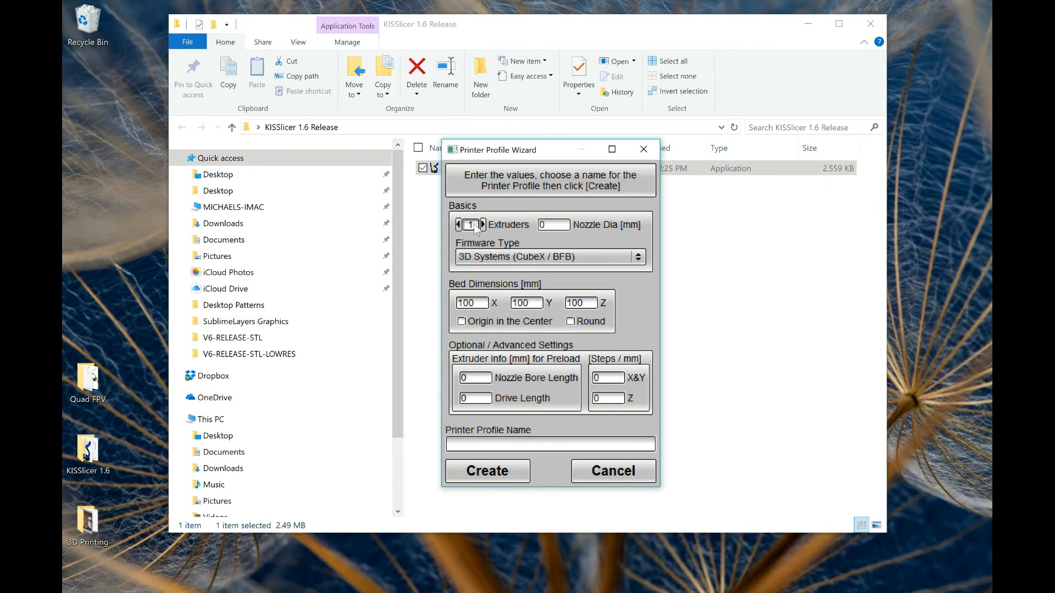
mouse_move(476, 231)
left_click(540, 224)
key("BackSpace")
left_click(514, 258)
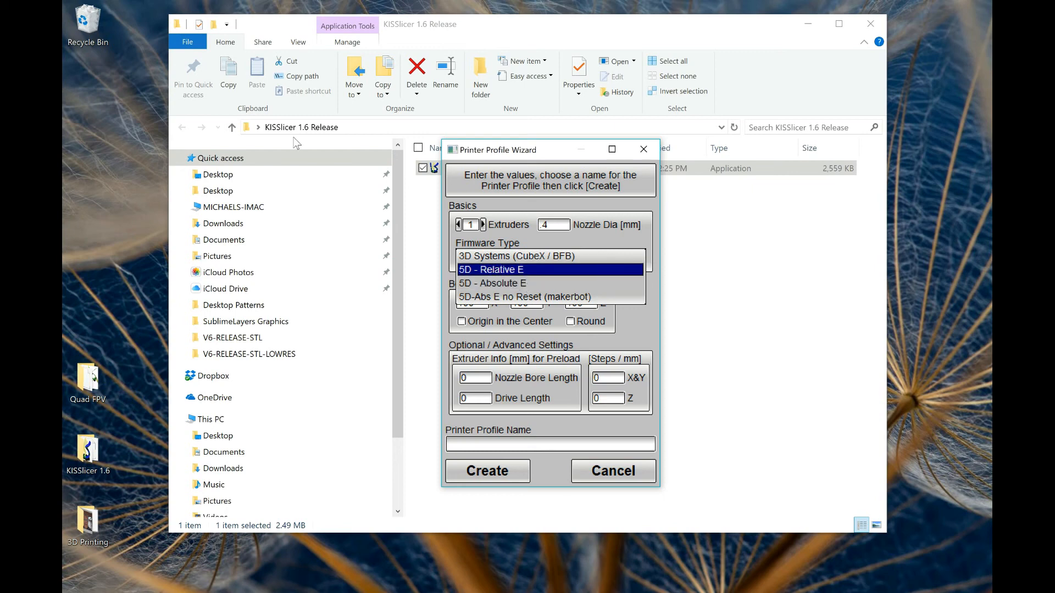
left_click(526, 275)
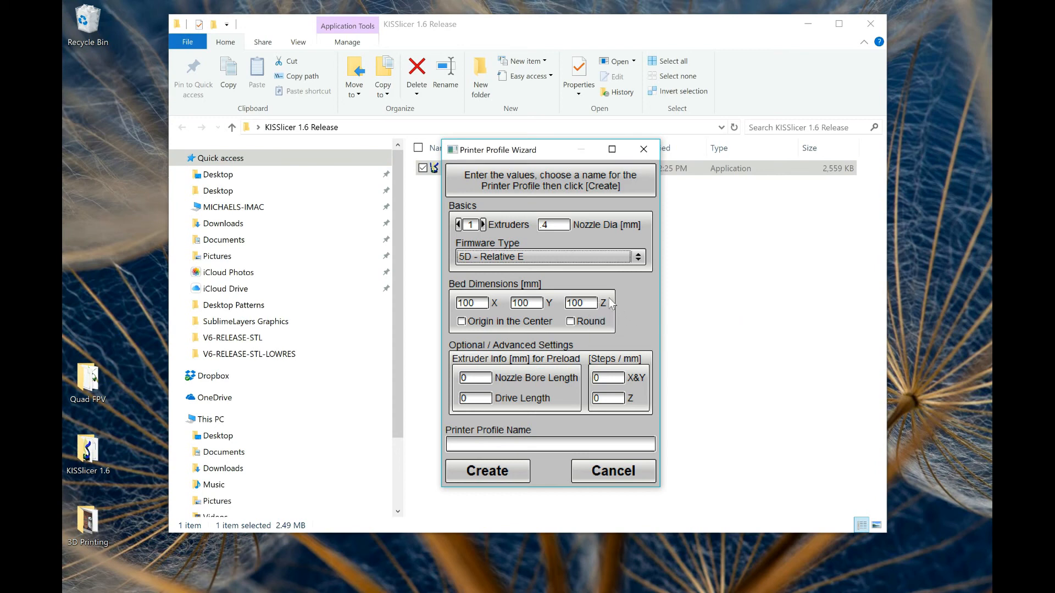
Set the bed dimensions to 310 x 310 x 450 mm, with a round bed and the origin in the center.
key("Tab")
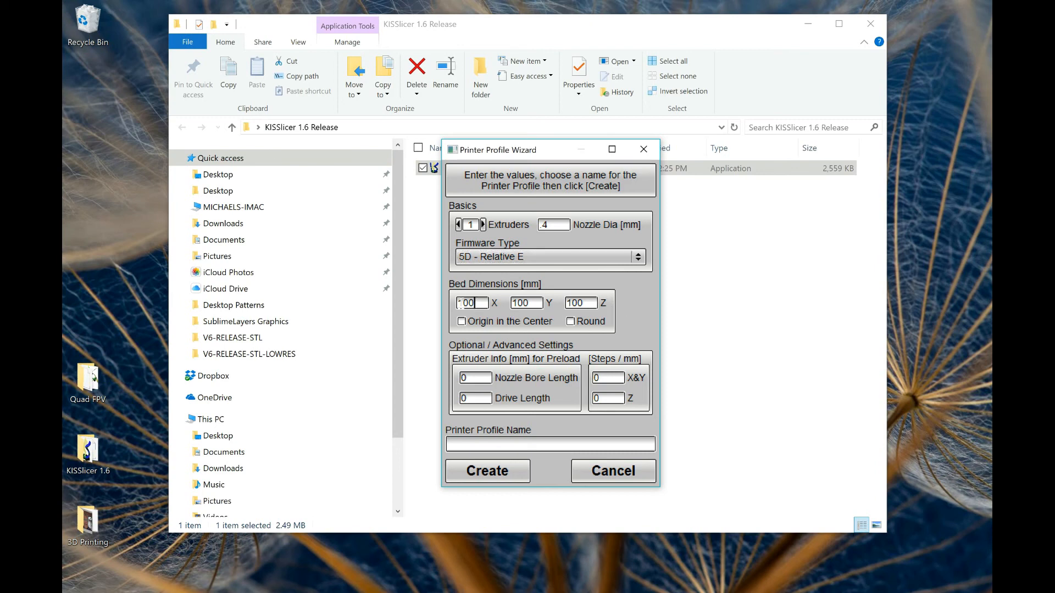
type("310")
key("Tab")
type("310")
key("Tab")
type("450")
left_click(570, 322)
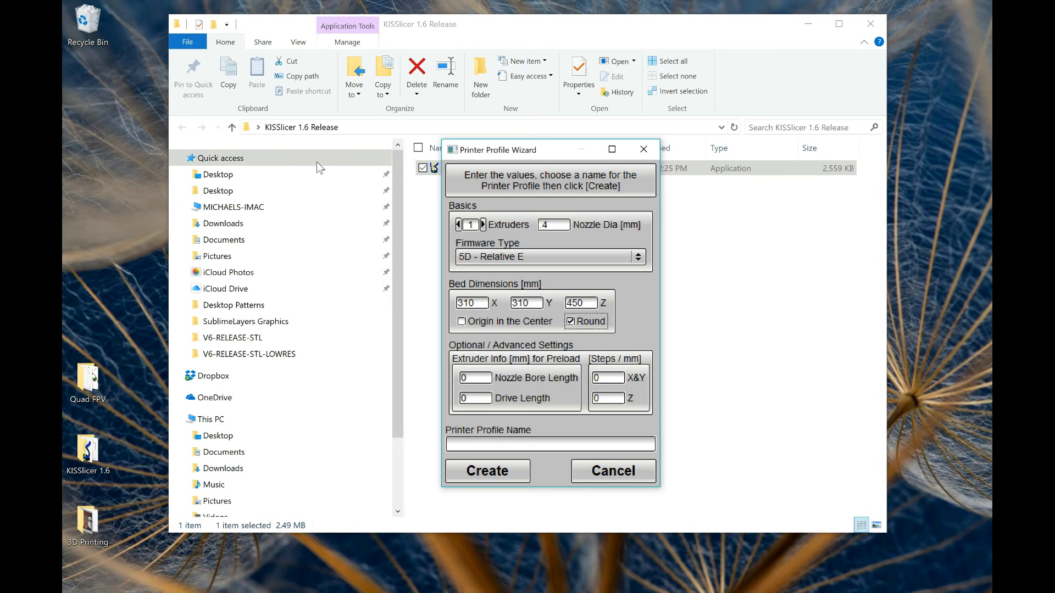
left_click(461, 321)
Name the printer profile D300VS and create it.
mouse_move(485, 385)
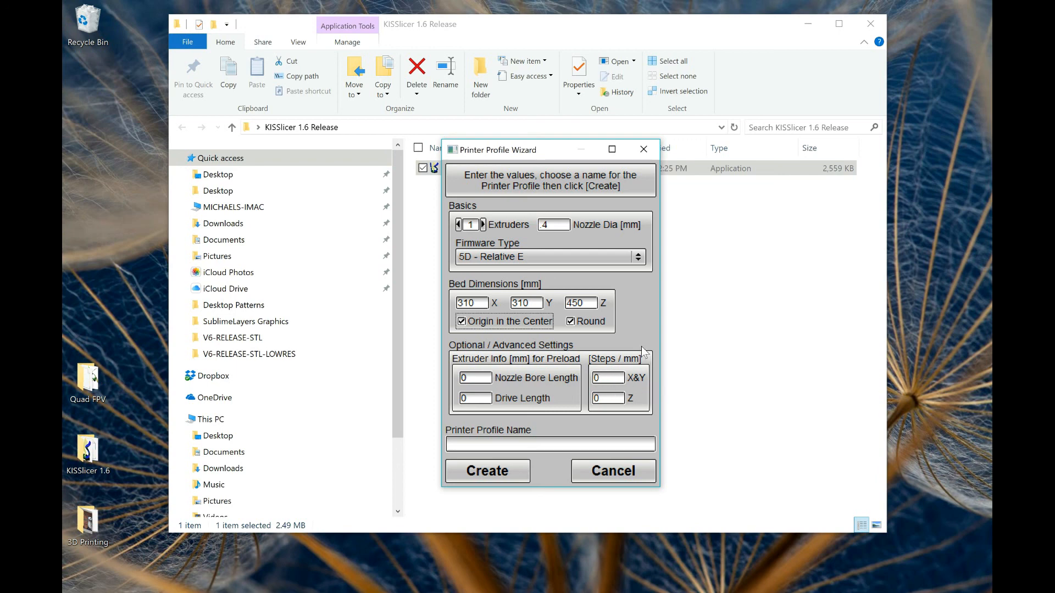
mouse_move(607, 378)
left_click(448, 444)
type("D300VS")
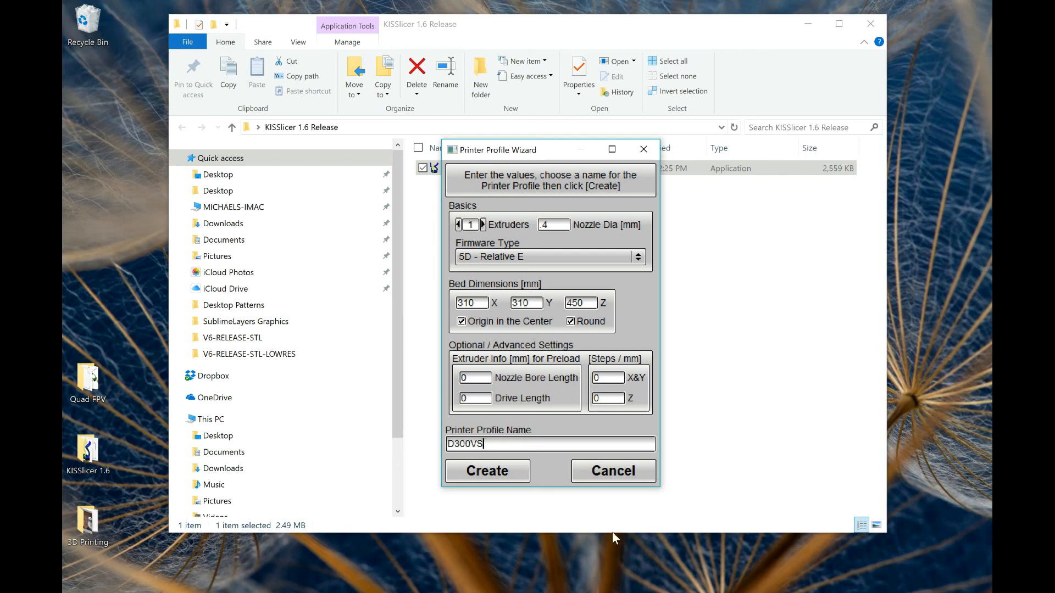
left_click(490, 473)
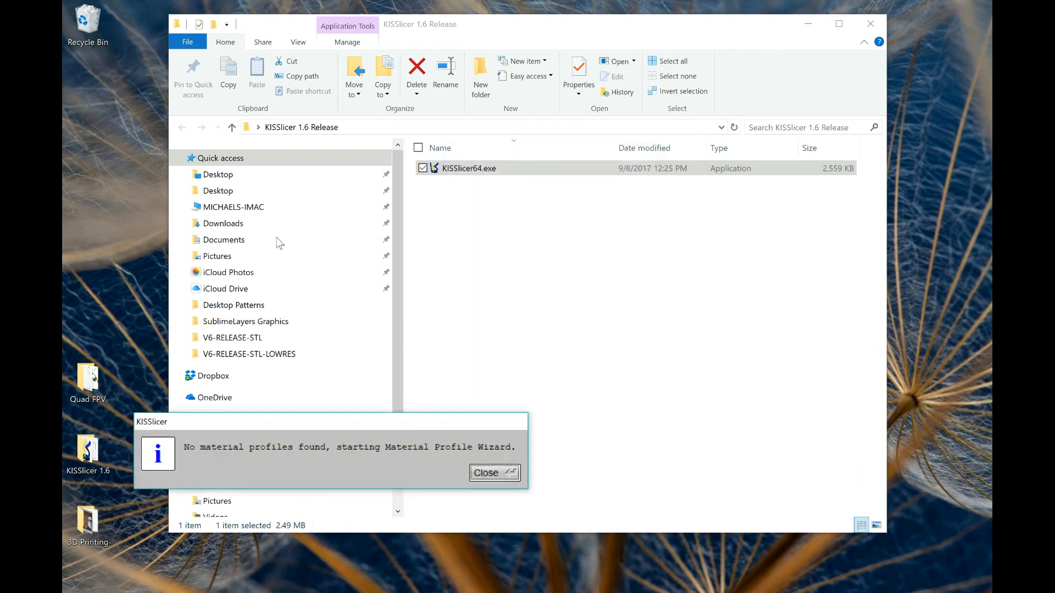
Continue to the Material Profile Wizard and choose PLA as the material family.
left_click_drag(387, 424, 616, 229)
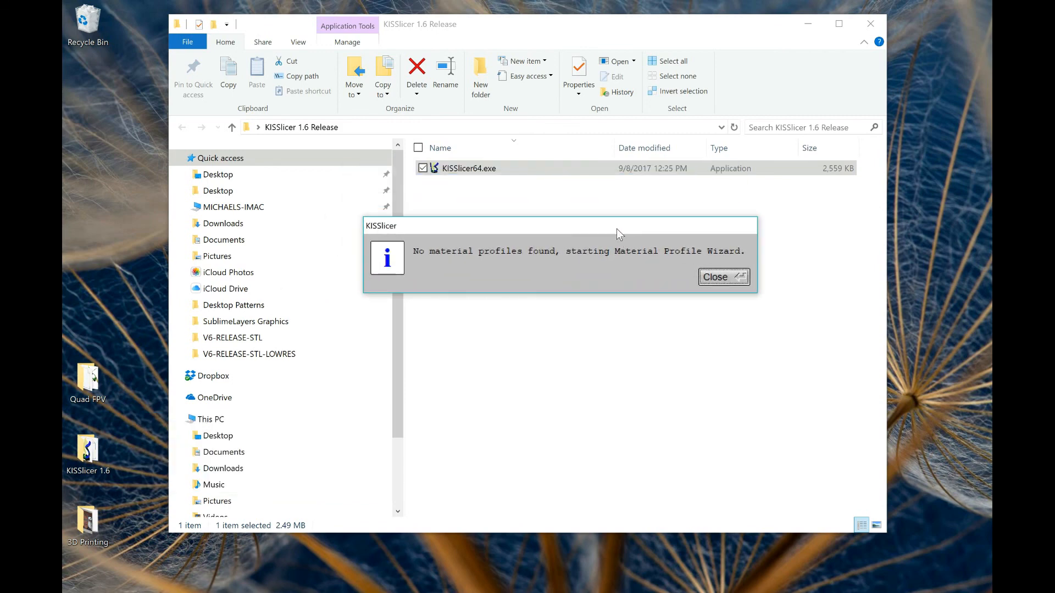
left_click(725, 277)
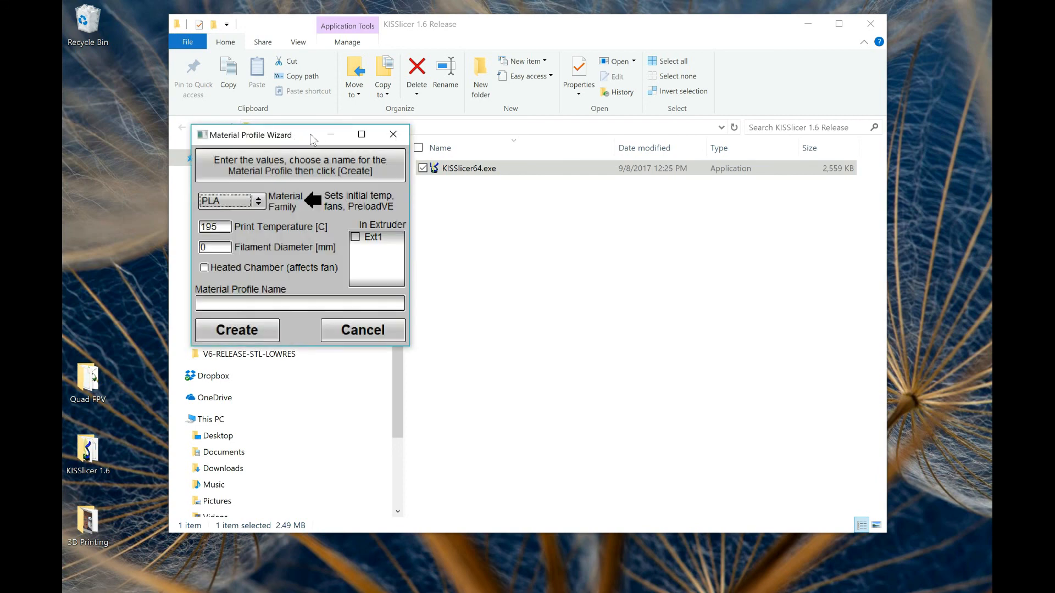
left_click_drag(313, 135, 594, 202)
left_click(541, 268)
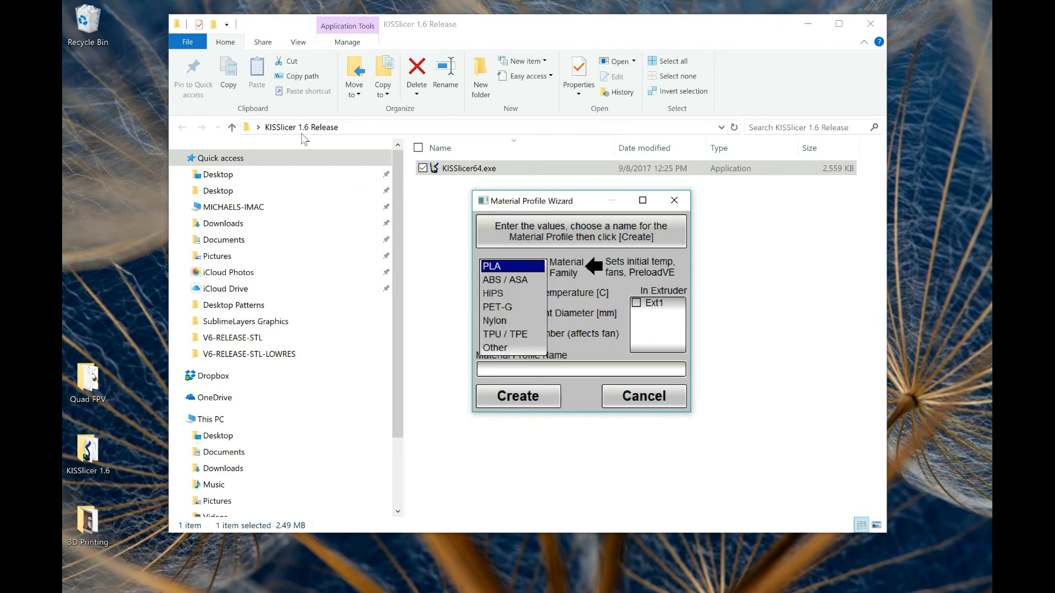
left_click(533, 266)
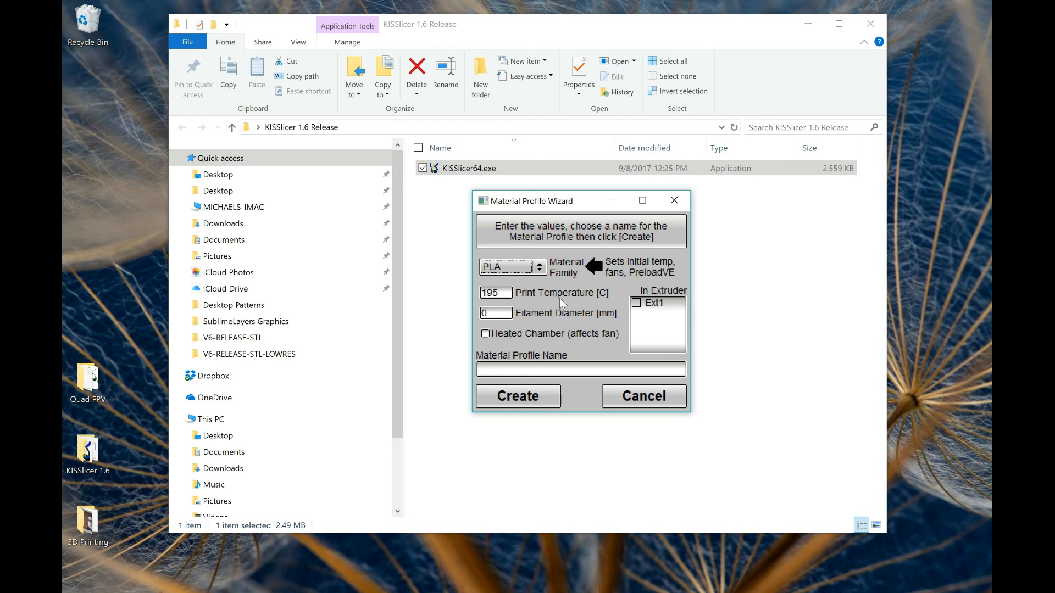
Set the filament diameter to 1.75 mm, assign the material to Ext1, and create the profile as PLA Default.
left_click(484, 314)
type("1.75")
left_click(636, 305)
type("PLA Default")
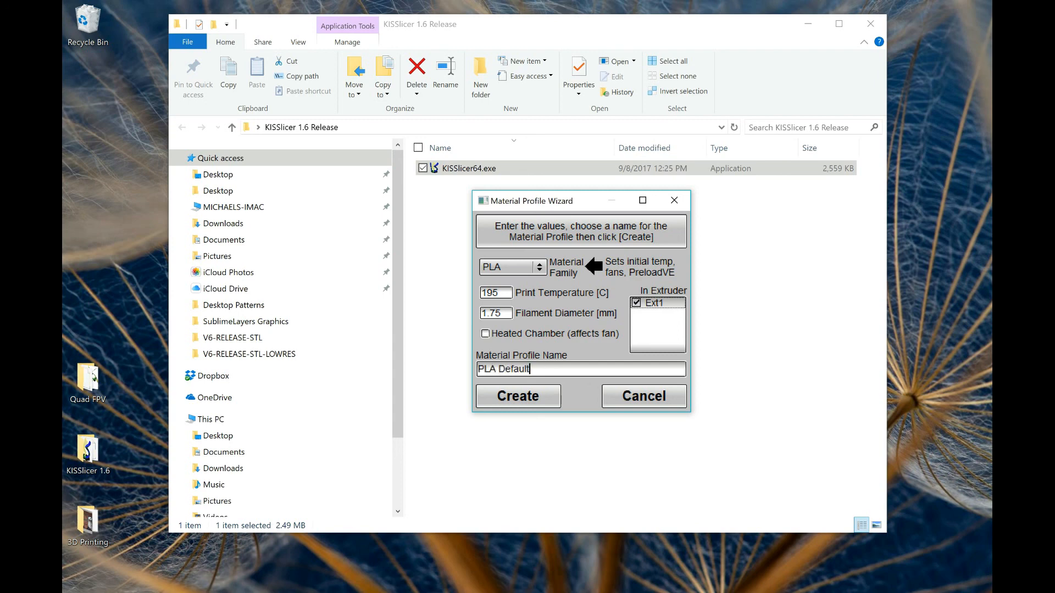
left_click(542, 400)
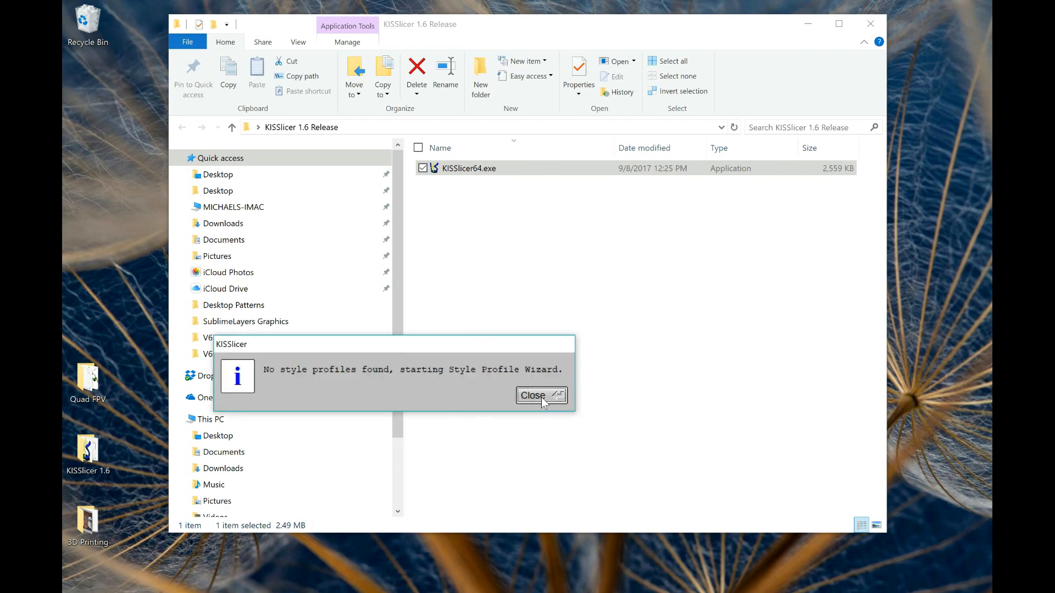
Continue to the Style Profile Wizard and keep the print type at Default - 20%.
left_click(542, 398)
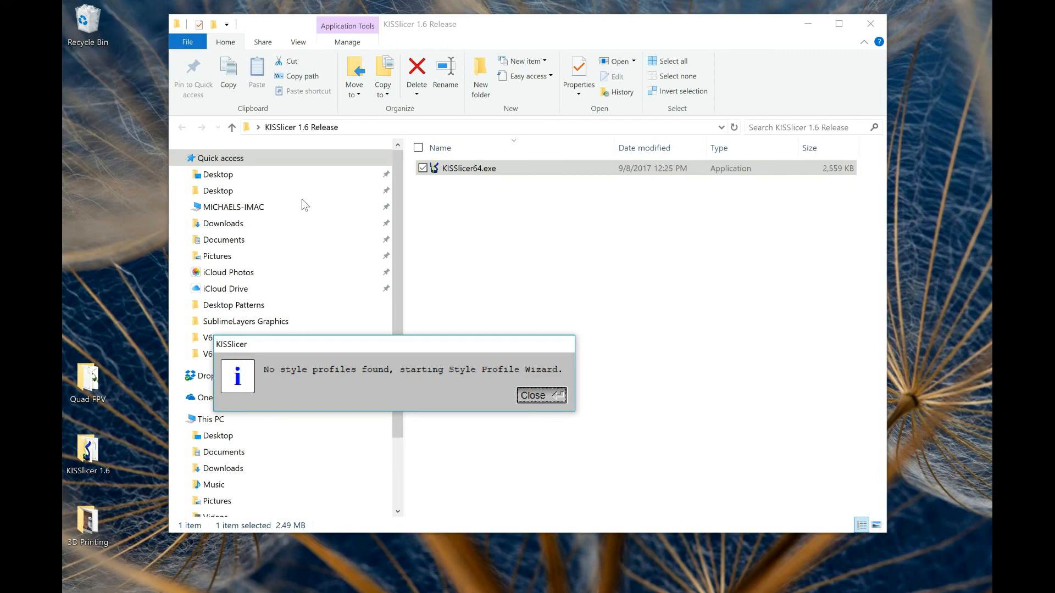
left_click_drag(155, 29, 491, 168)
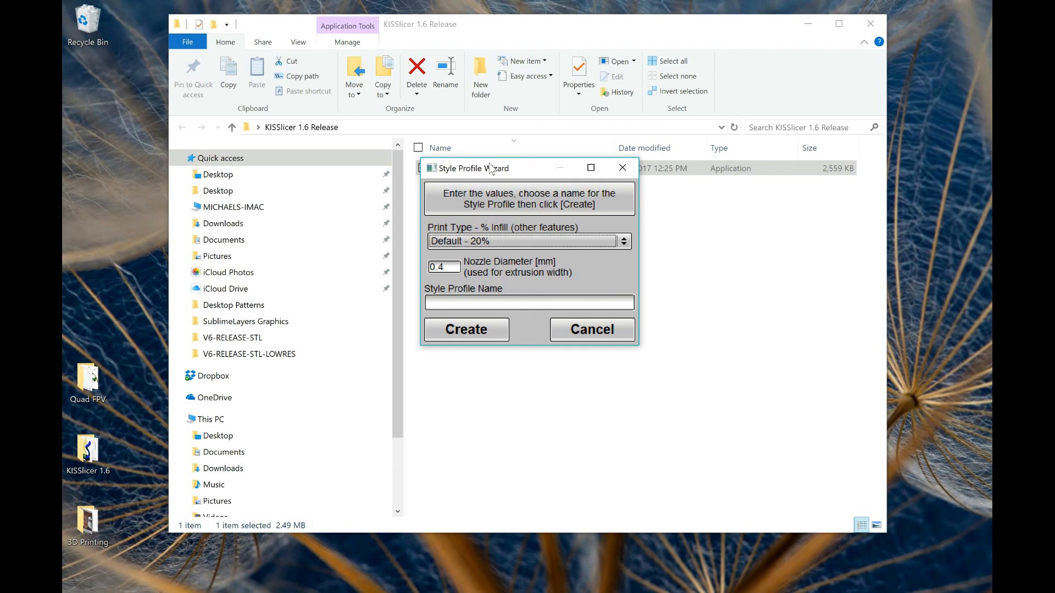
left_click(487, 241)
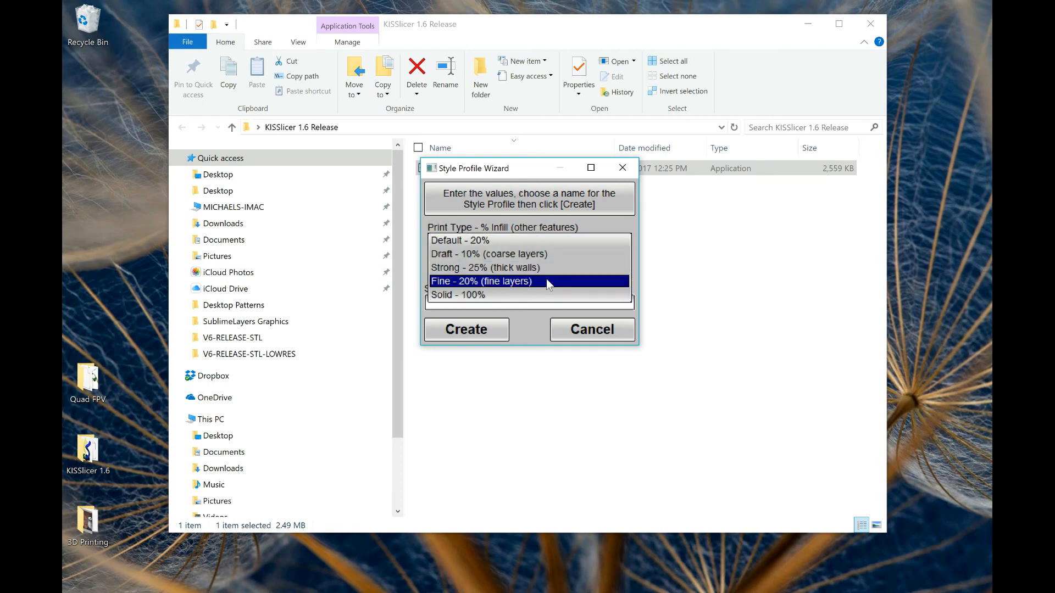
left_click(545, 241)
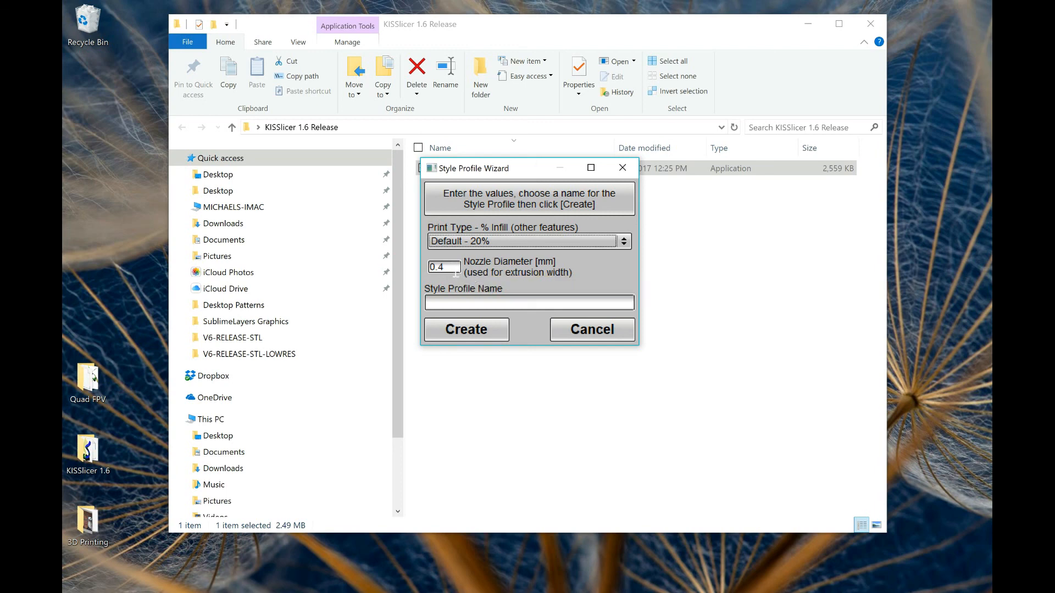
Keep the 0.4 mm nozzle diameter, name the style profile Default 20 Style, and create it.
mouse_move(456, 276)
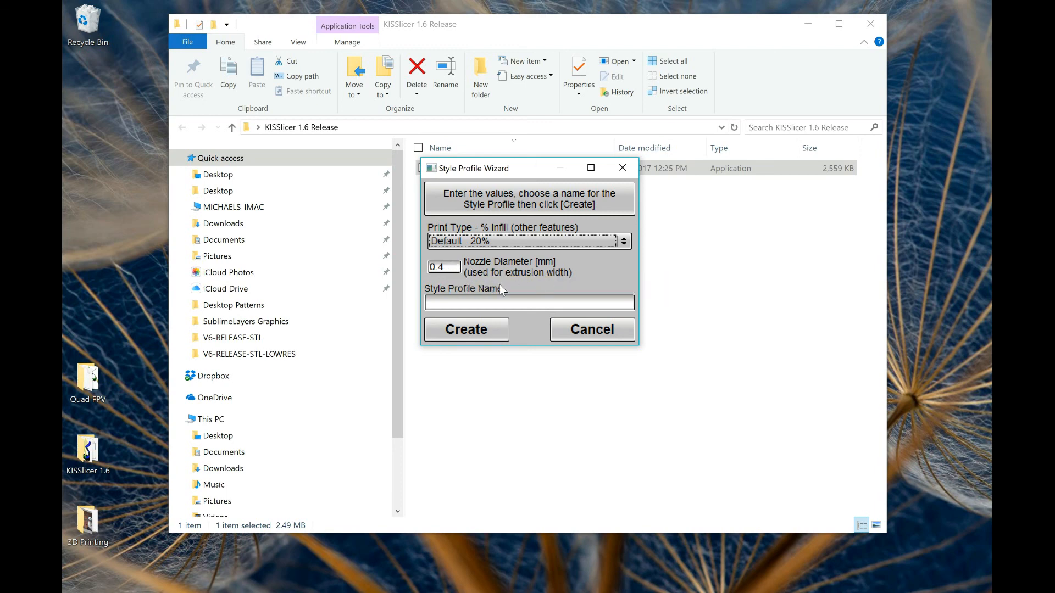
left_click(468, 299)
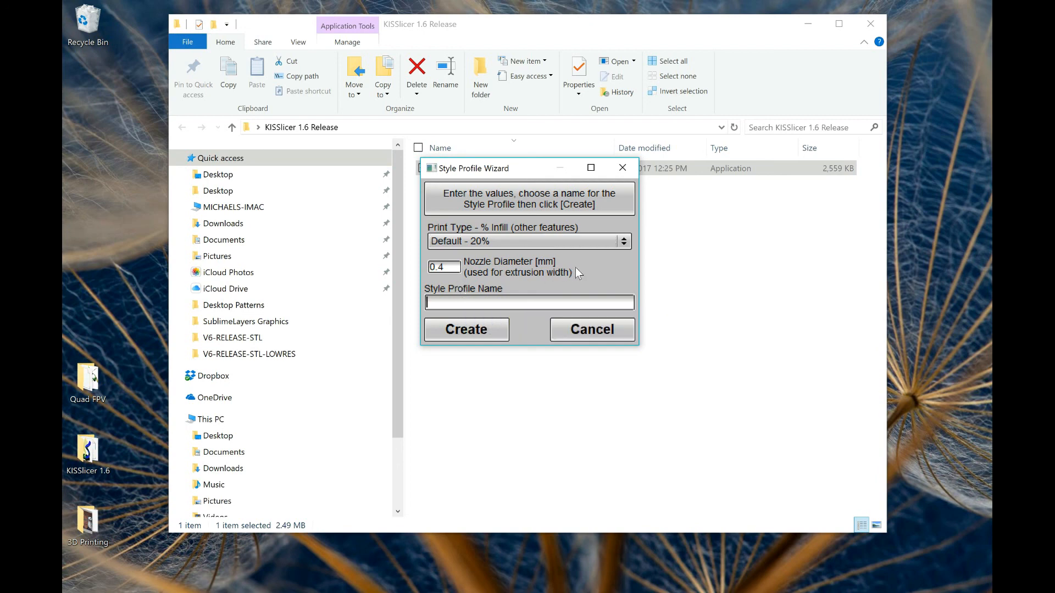
type("Default 20 Style")
left_click(448, 320)
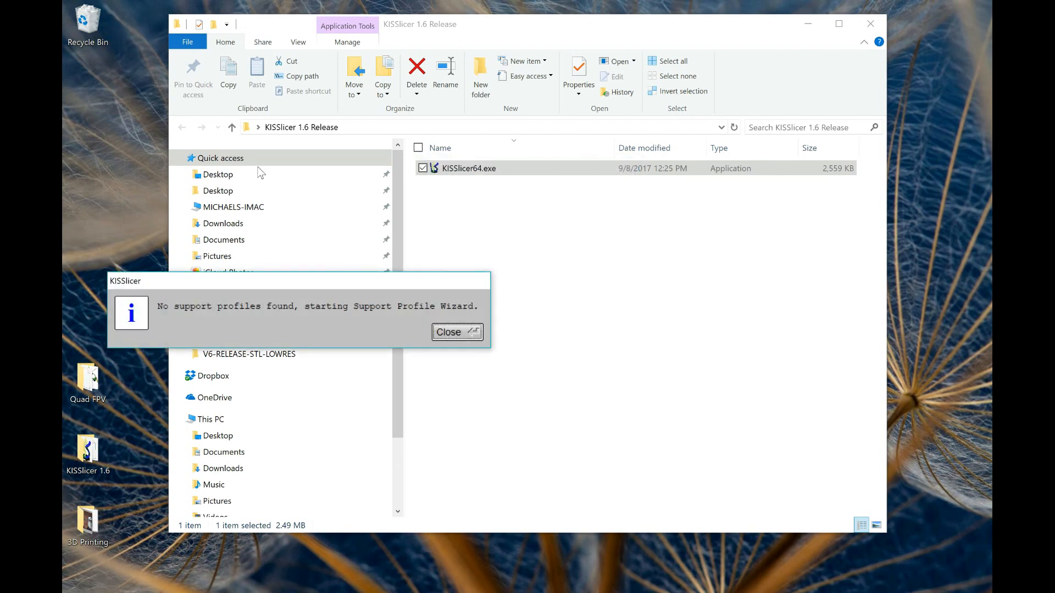
Continue to the Support Profile Wizard and keep the support type at No Support.
left_click(453, 334)
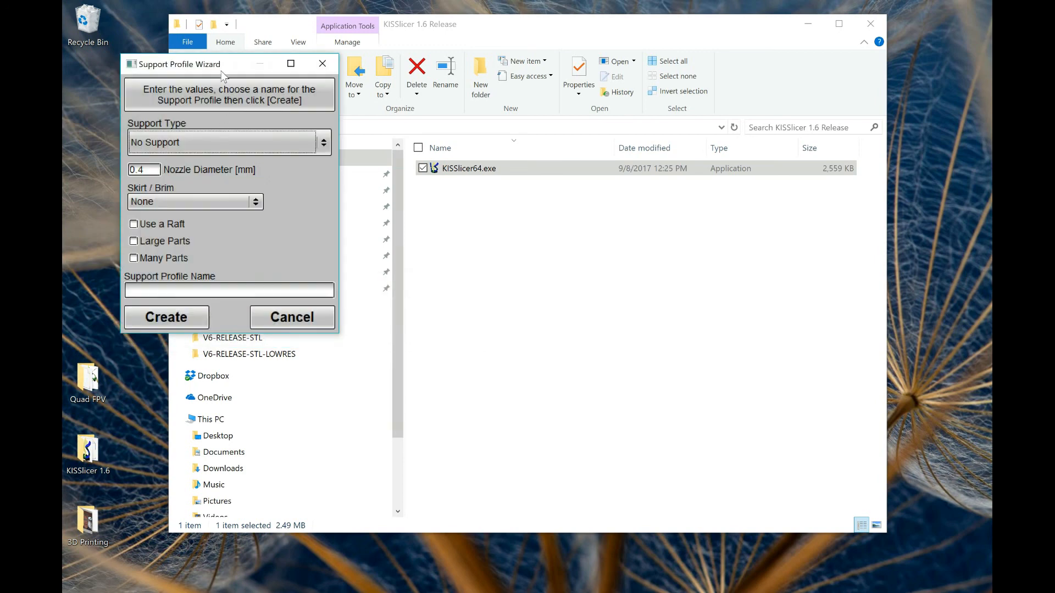
left_click_drag(219, 66, 486, 154)
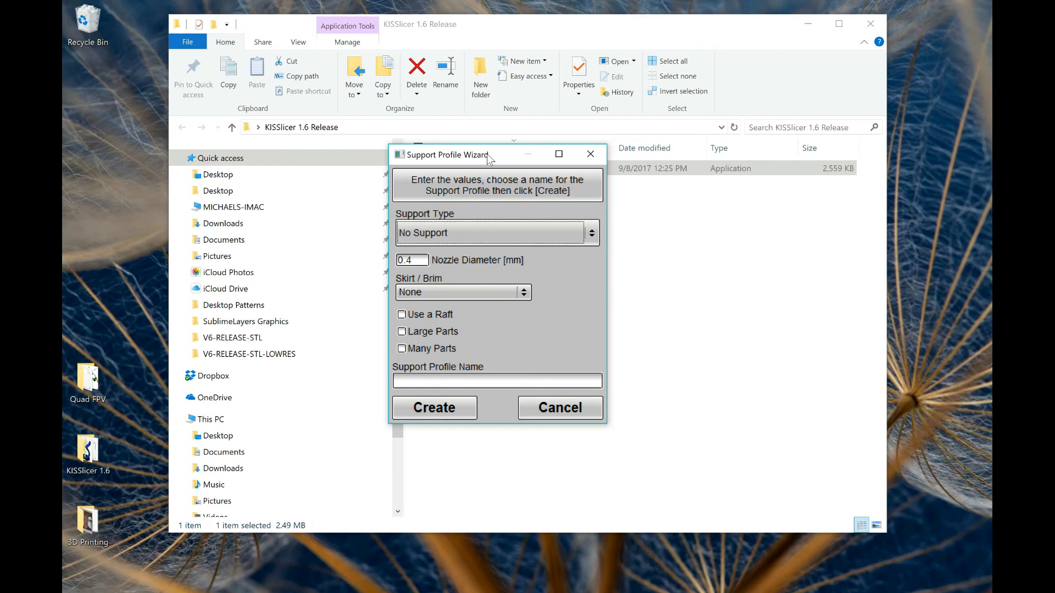
left_click(458, 232)
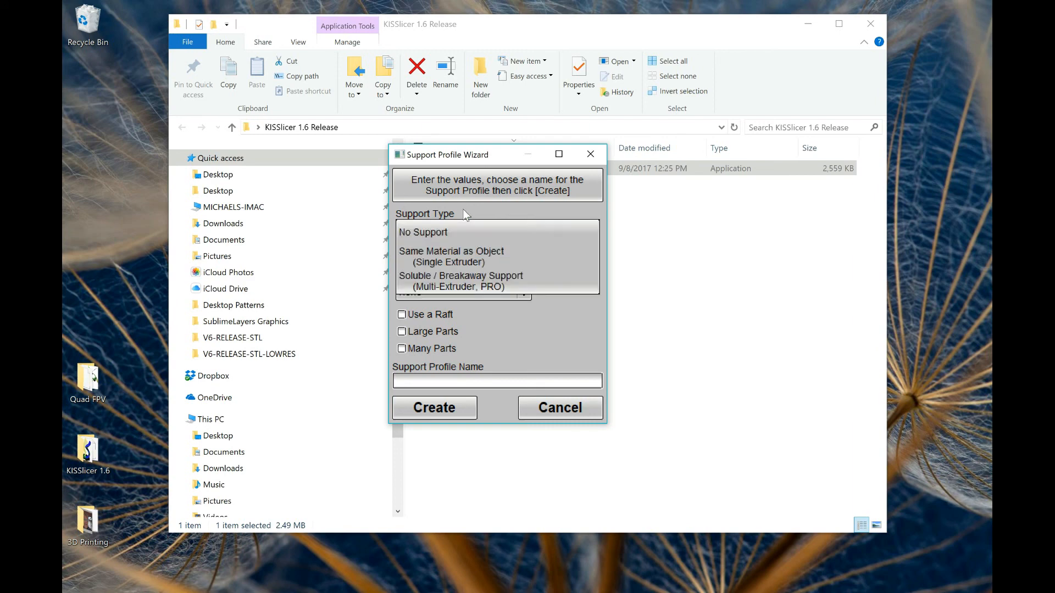
left_click(464, 214)
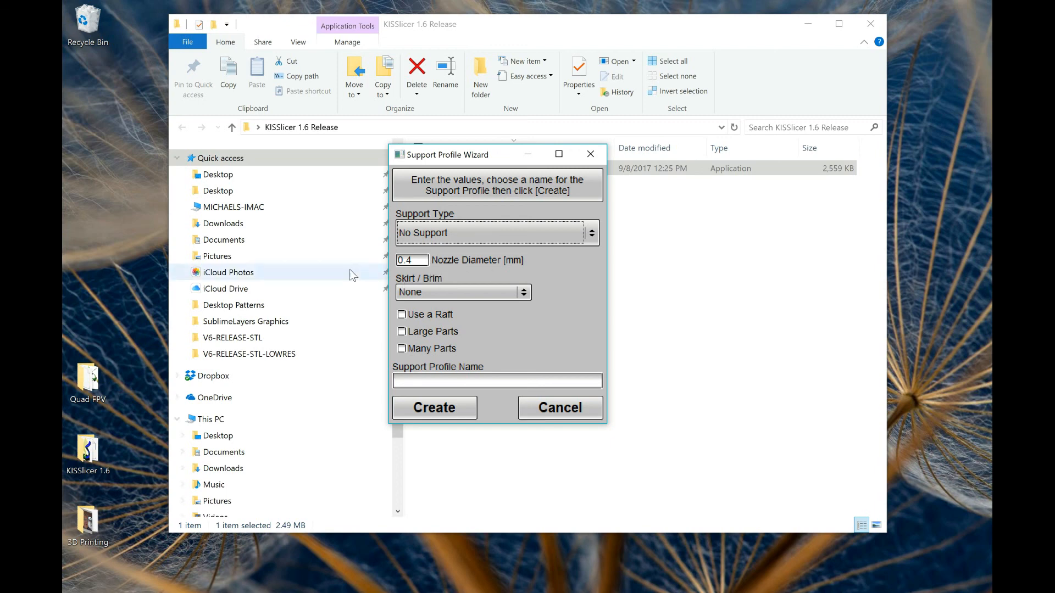
Leave Skirt / Brim at None, name the support profile No Support, and create it.
left_click(431, 292)
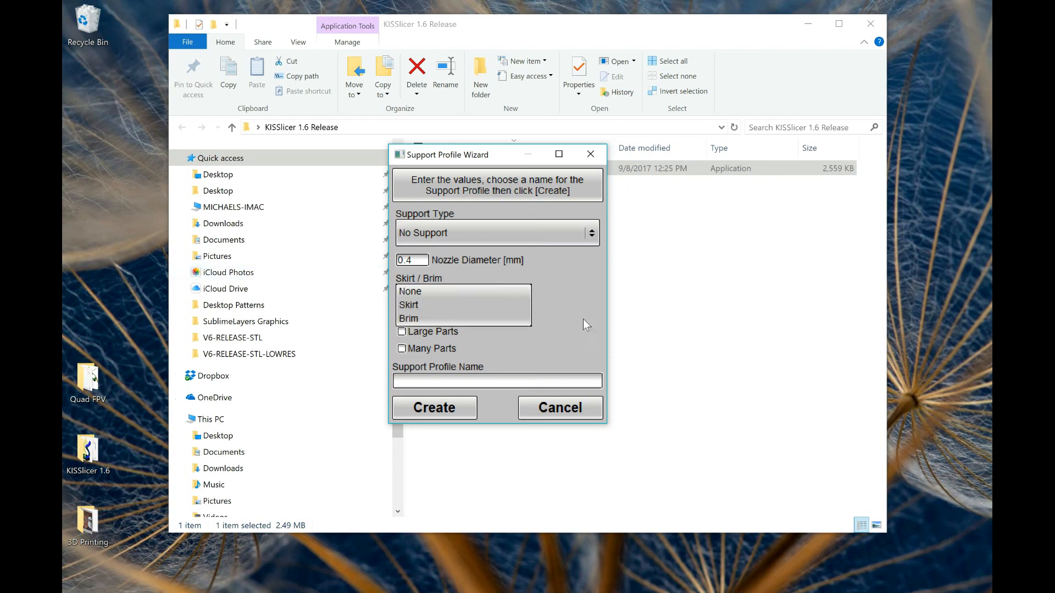
left_click(500, 289)
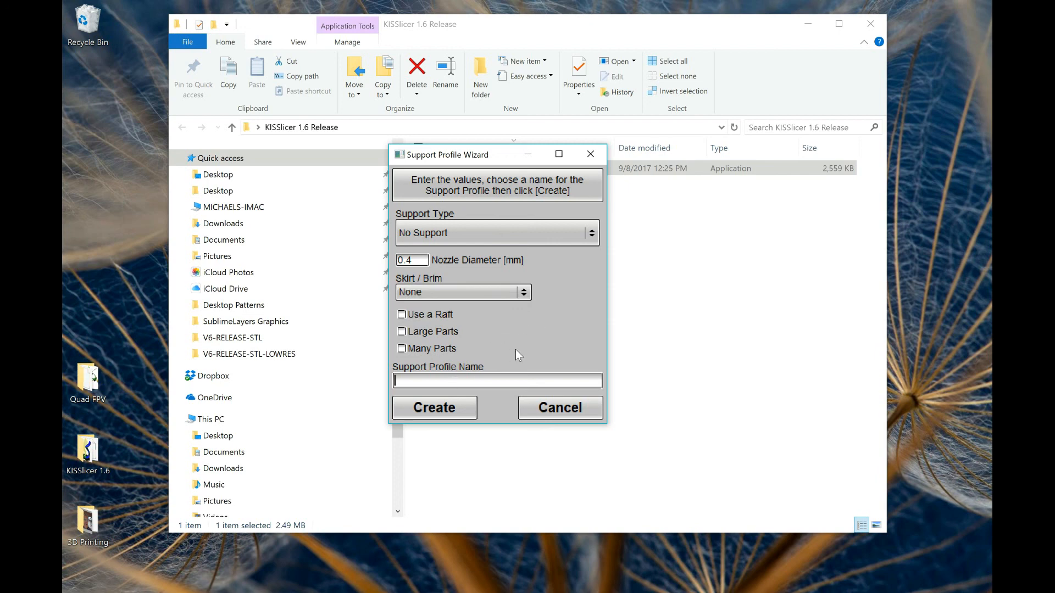
type("No Support")
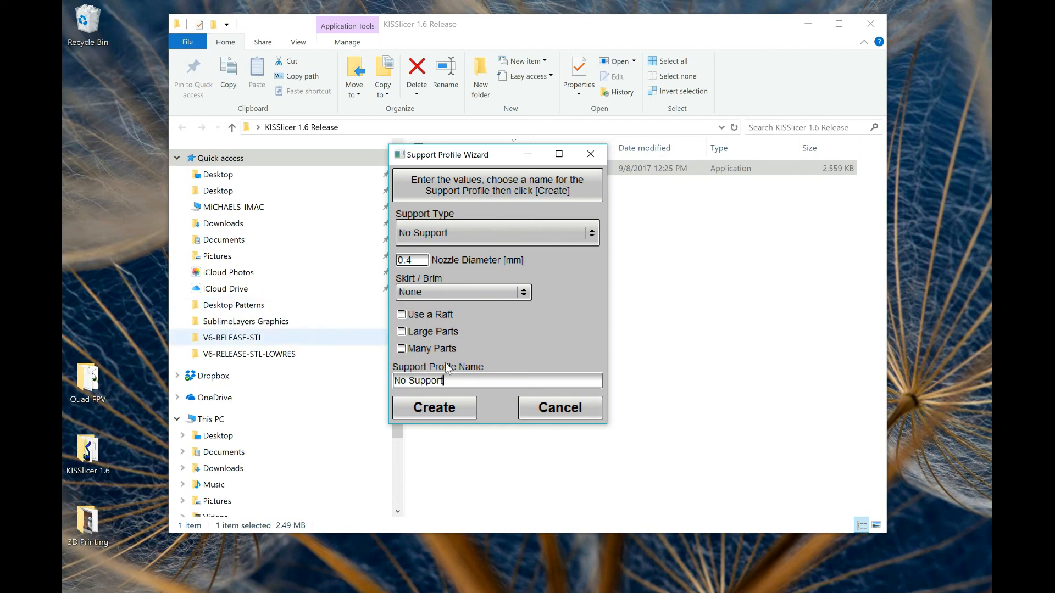
left_click(474, 412)
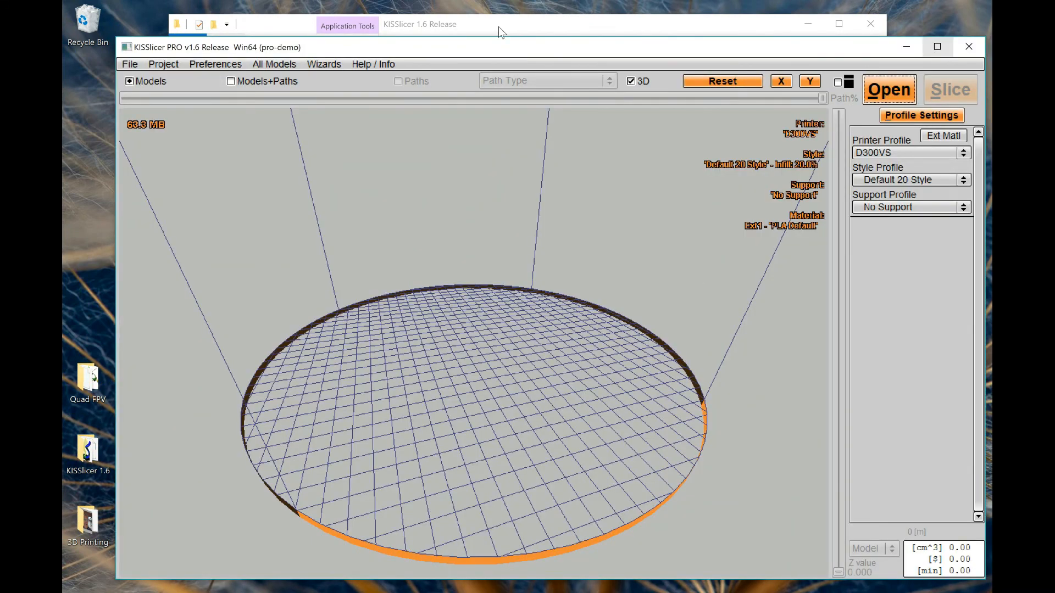
Maximize the slicer window and load 1-Reel-Back-Plate-Ported-SYM.stl from the desktop's V6-RELEASE-STL folder.
left_click(938, 46)
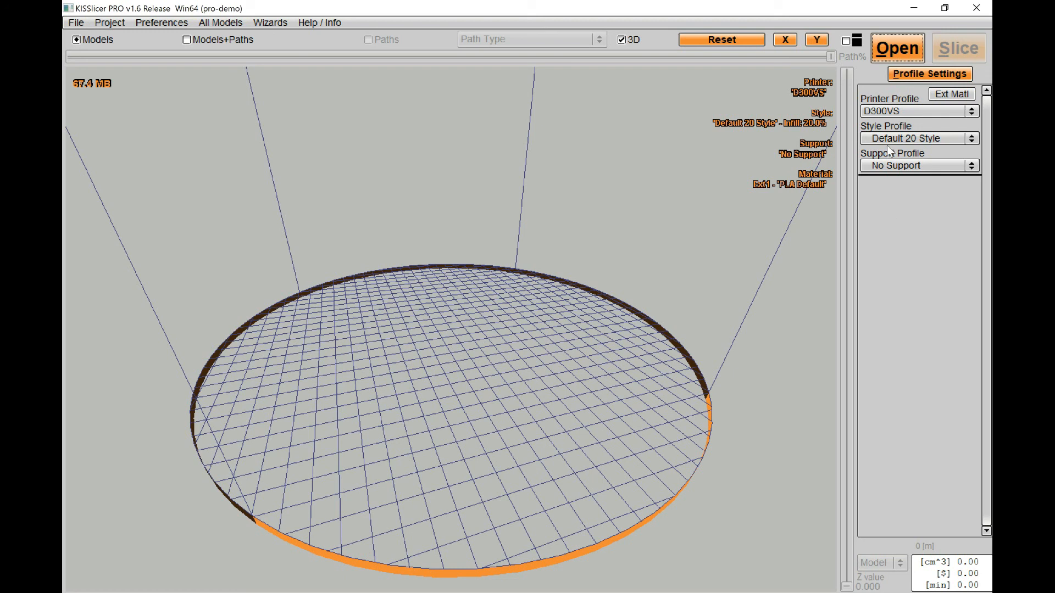
left_click(897, 48)
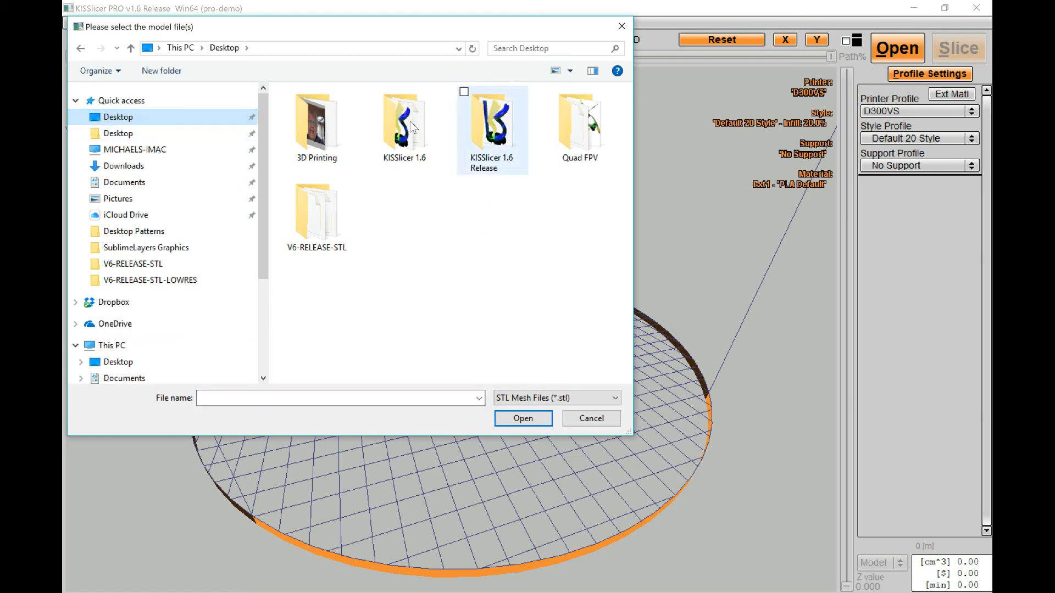
left_click(317, 220)
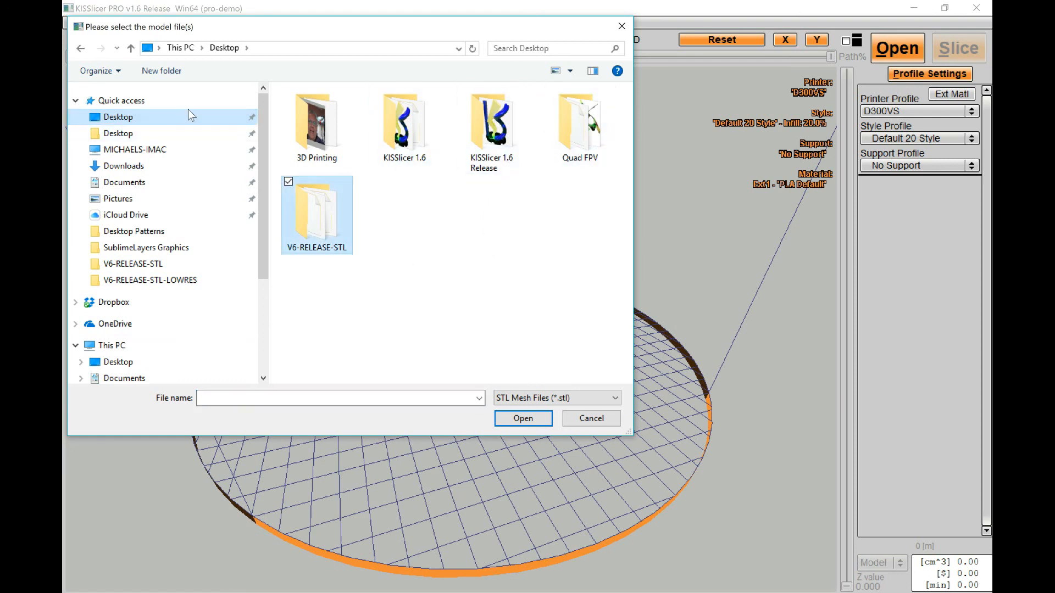
double_click(317, 219)
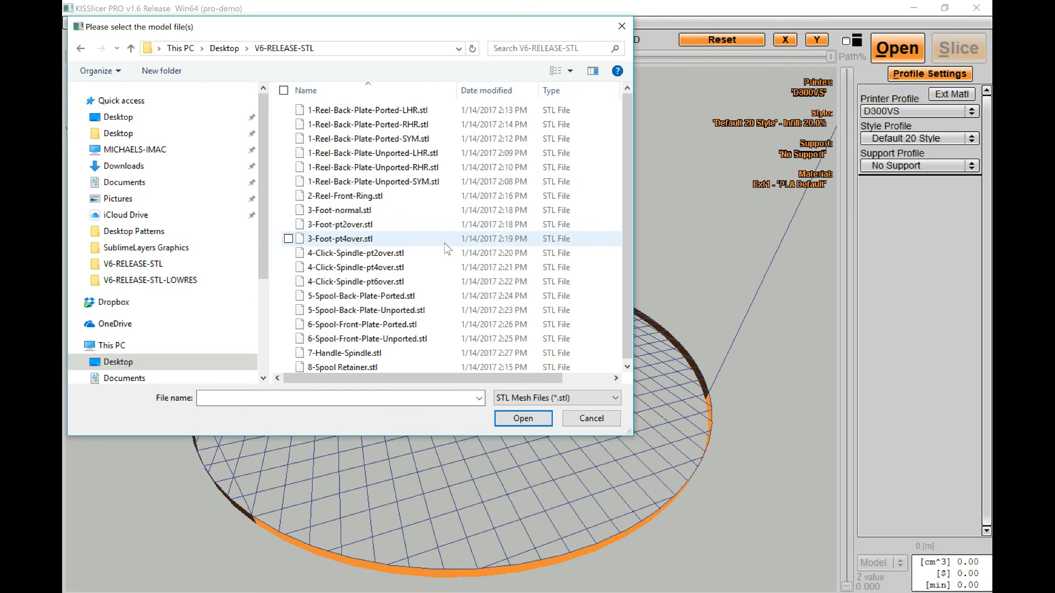
left_click(383, 139)
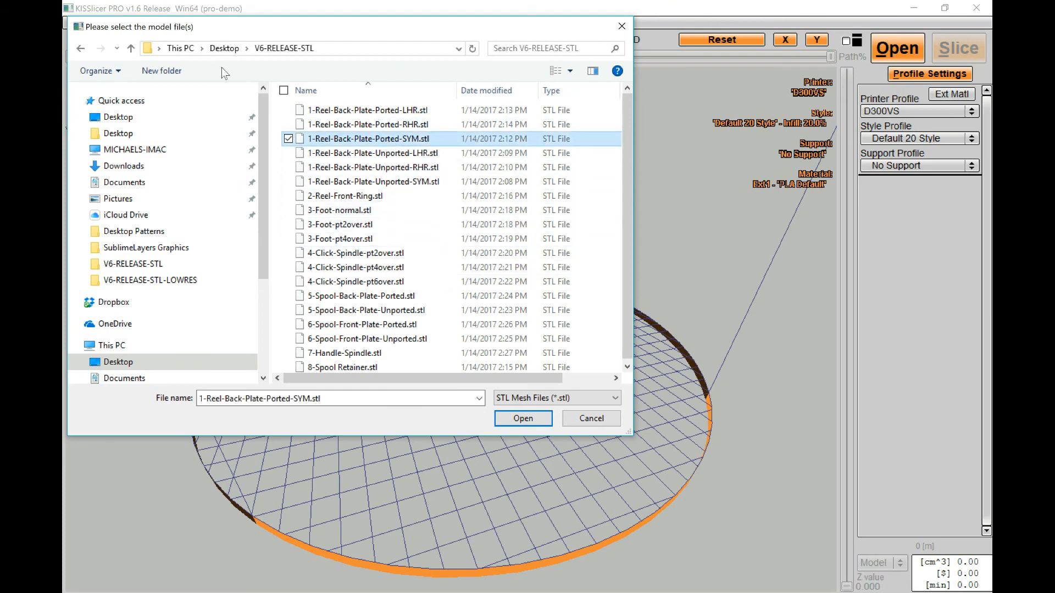
left_click(523, 418)
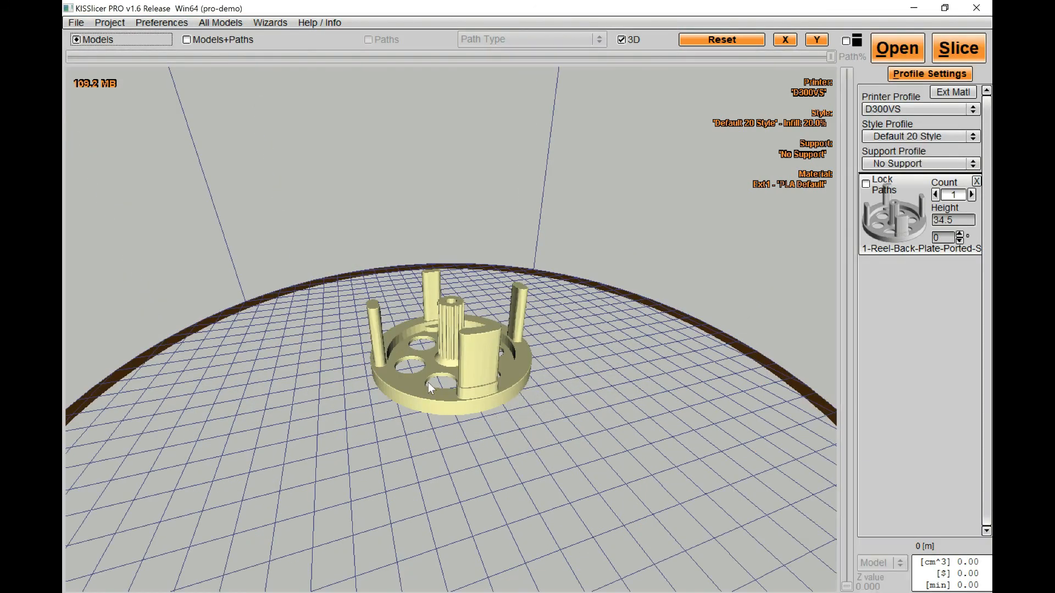
Inspect the reel back plate up close on the bed and slice it with the current profiles.
scroll(431, 379, "up", 3)
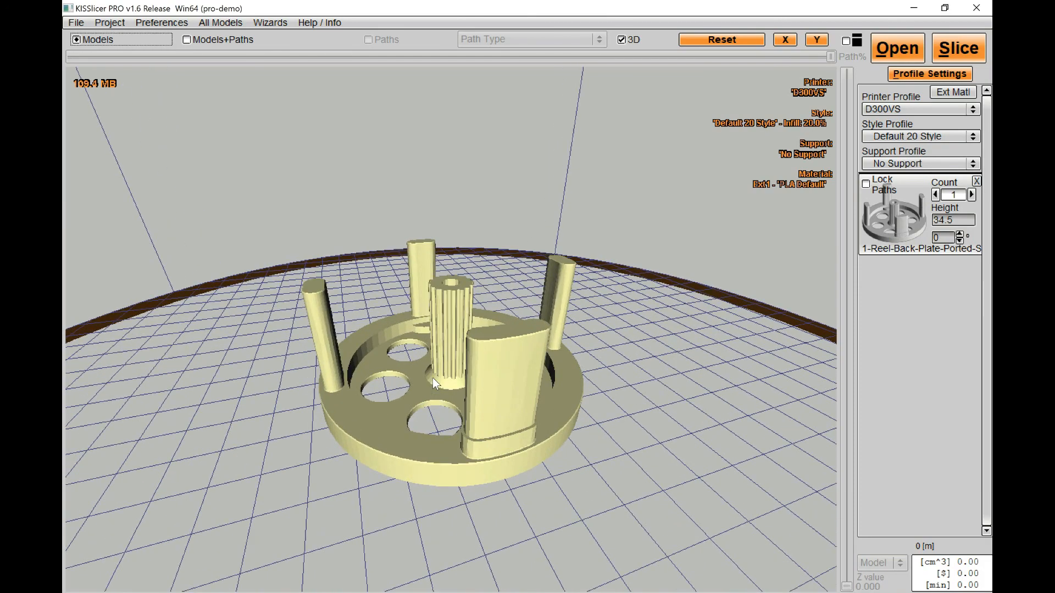
scroll(433, 378, "up", 2)
scroll(433, 377, "down", 3)
scroll(433, 378, "up", 4)
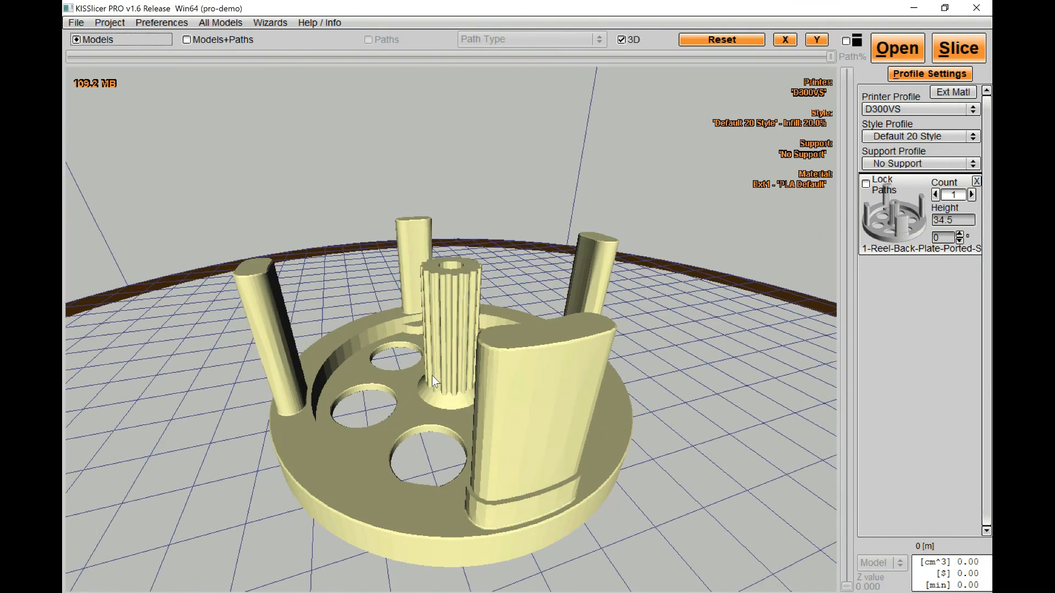
left_click_drag(432, 374, 519, 329)
left_click_drag(449, 332, 486, 362)
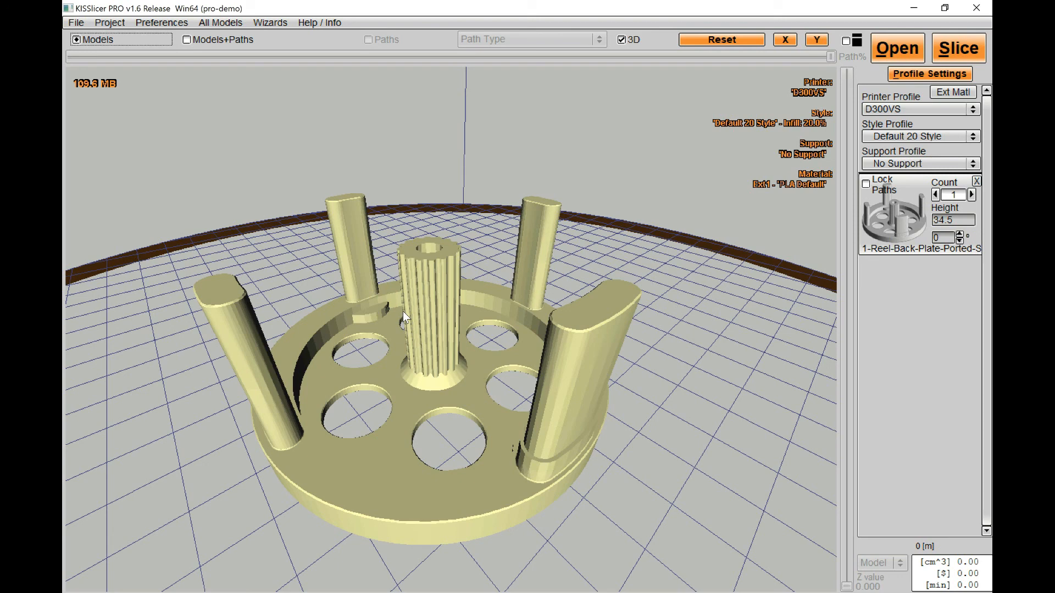
left_click(956, 49)
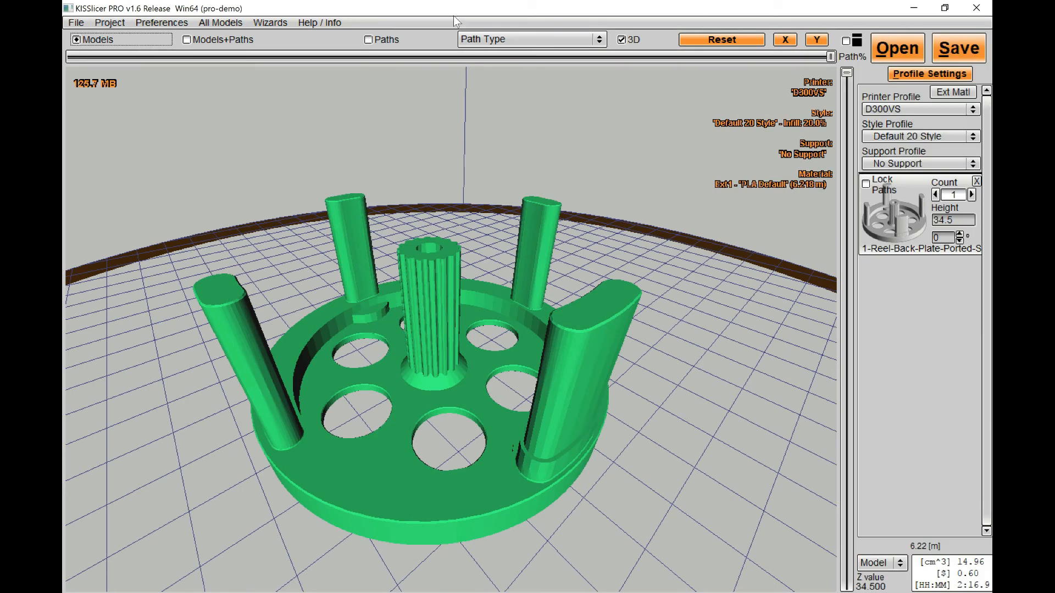
Show the model with its paths, draw all layers below the selected one, and lower the layer to Z 0.929.
left_click(187, 43)
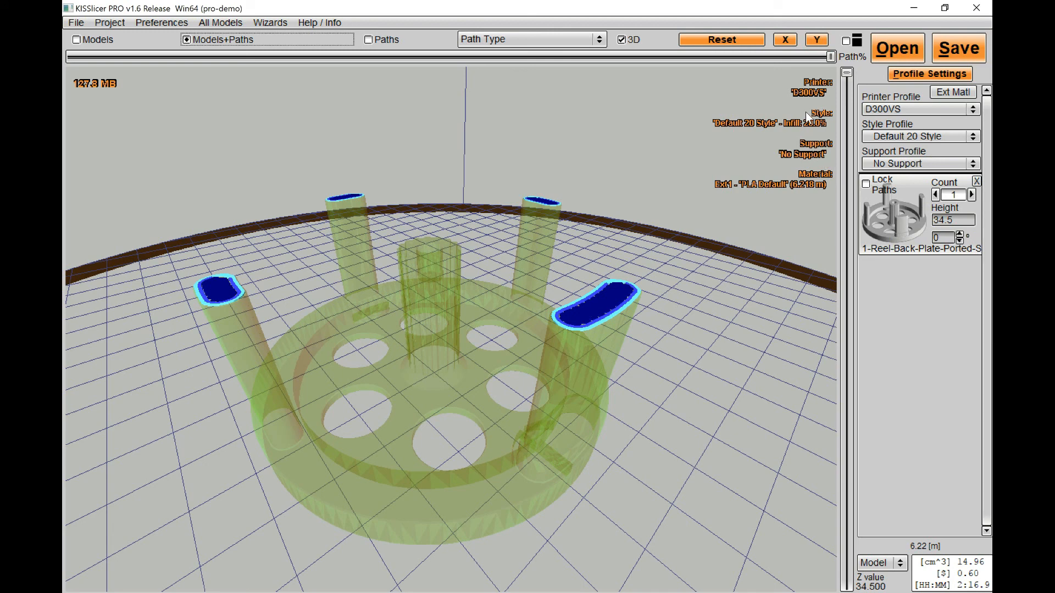
left_click(846, 40)
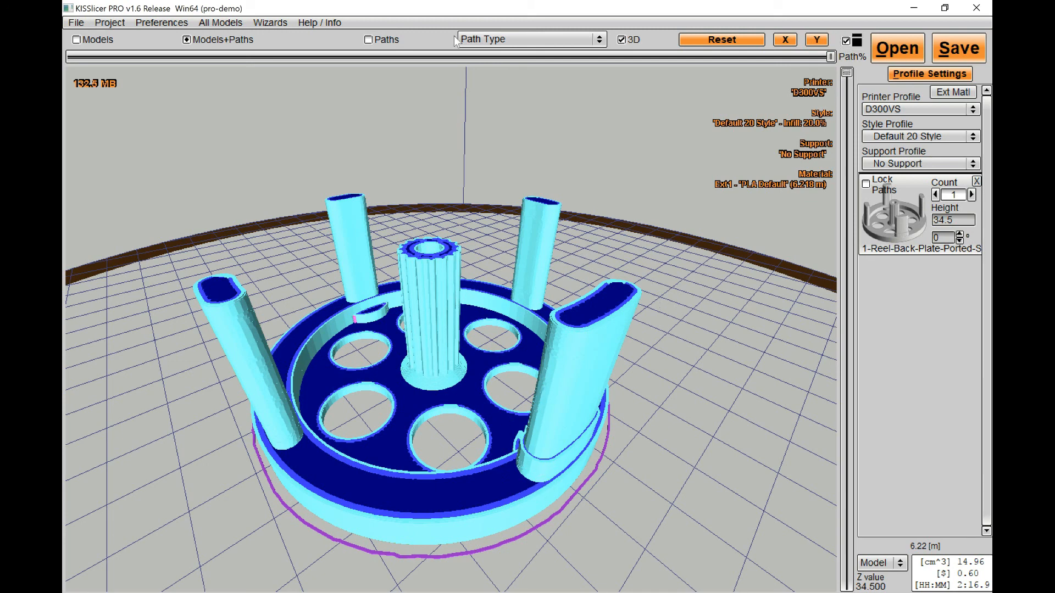
left_click_drag(847, 73, 833, 133)
left_click_drag(830, 186, 846, 575)
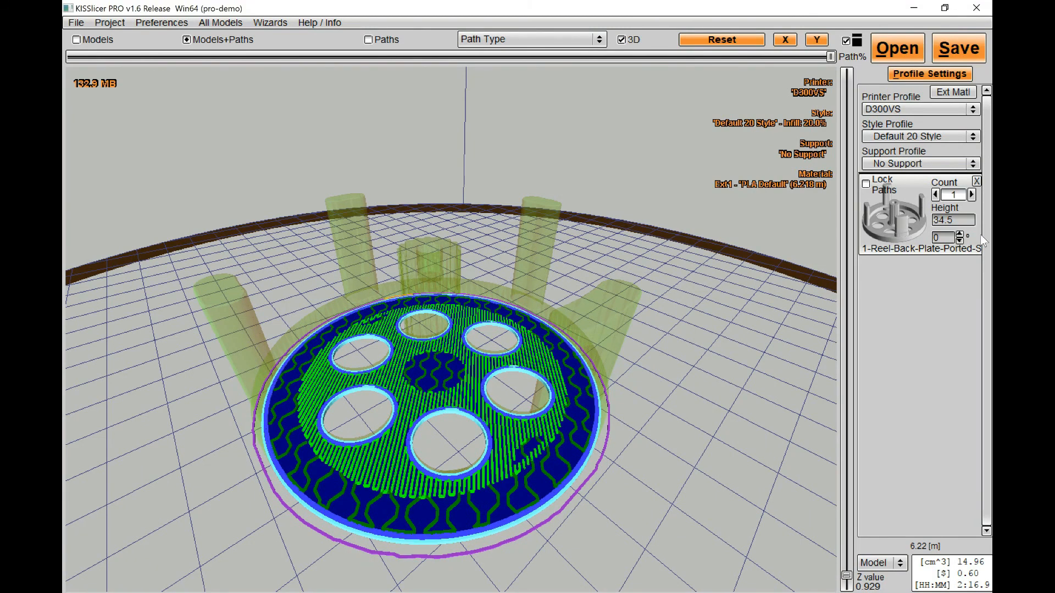
Show only the selected layer's paths and step up and down through the layers, ending at Z 3.764.
left_click(846, 41)
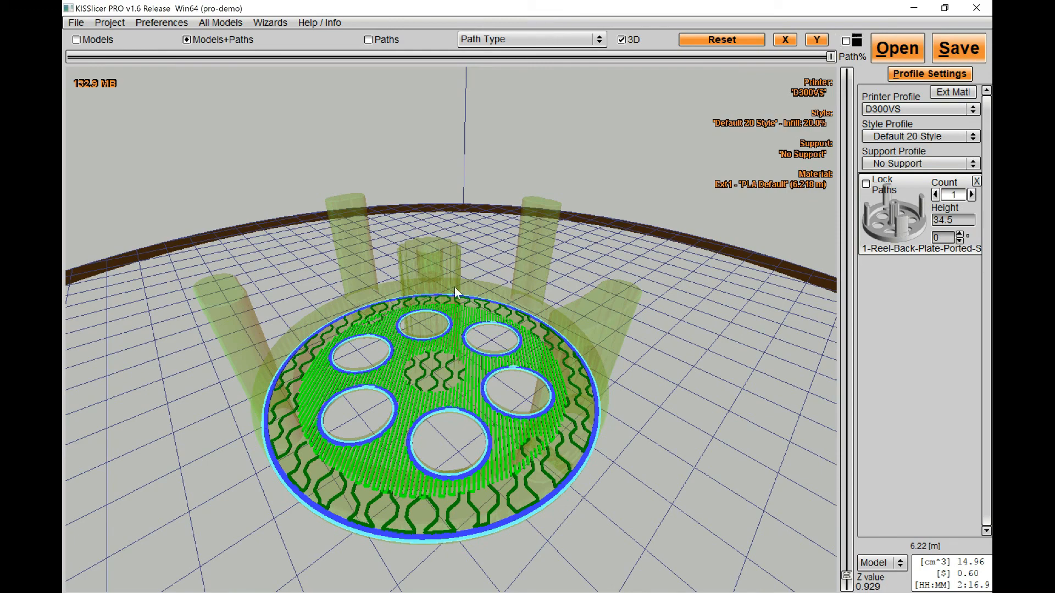
left_click_drag(846, 575, 847, 528)
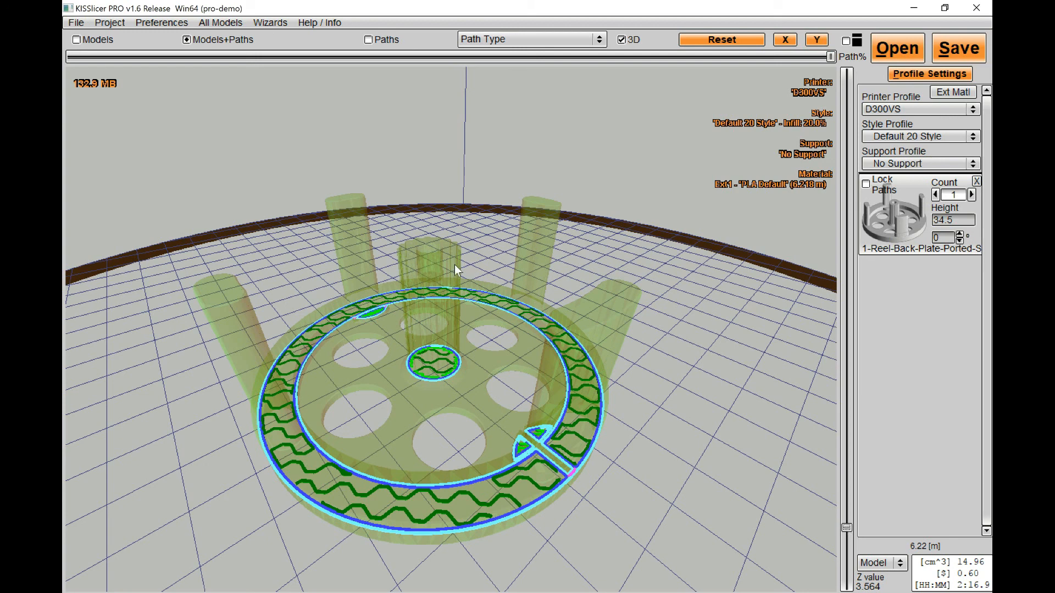
key("Down")
key("Down")
key("Down")
key("Down")
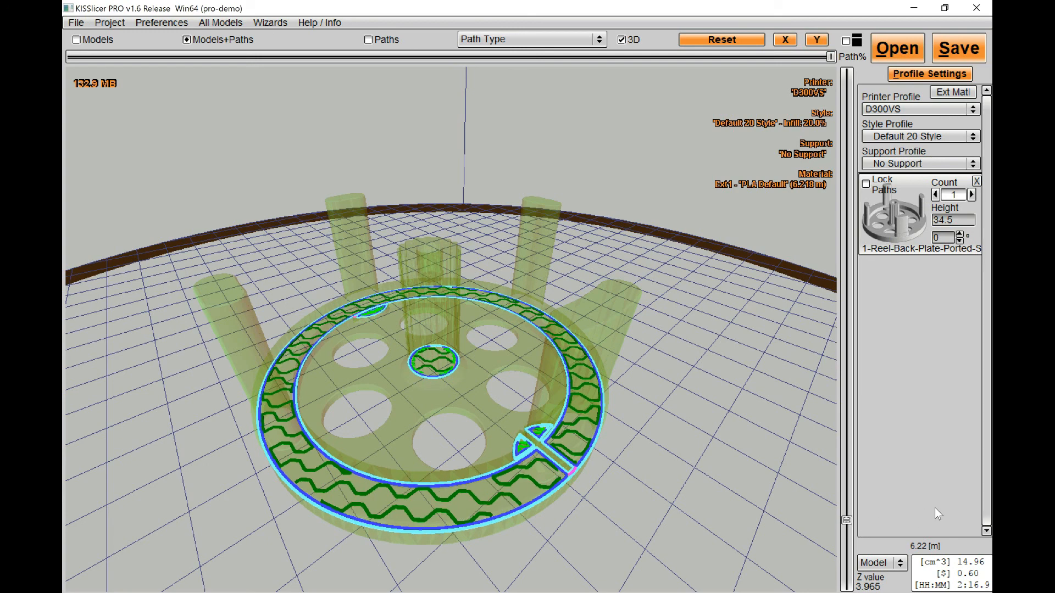
key("Up")
key("Up")
key("Up")
key("Up")
key("Up")
key("Up")
key("Up")
key("Up")
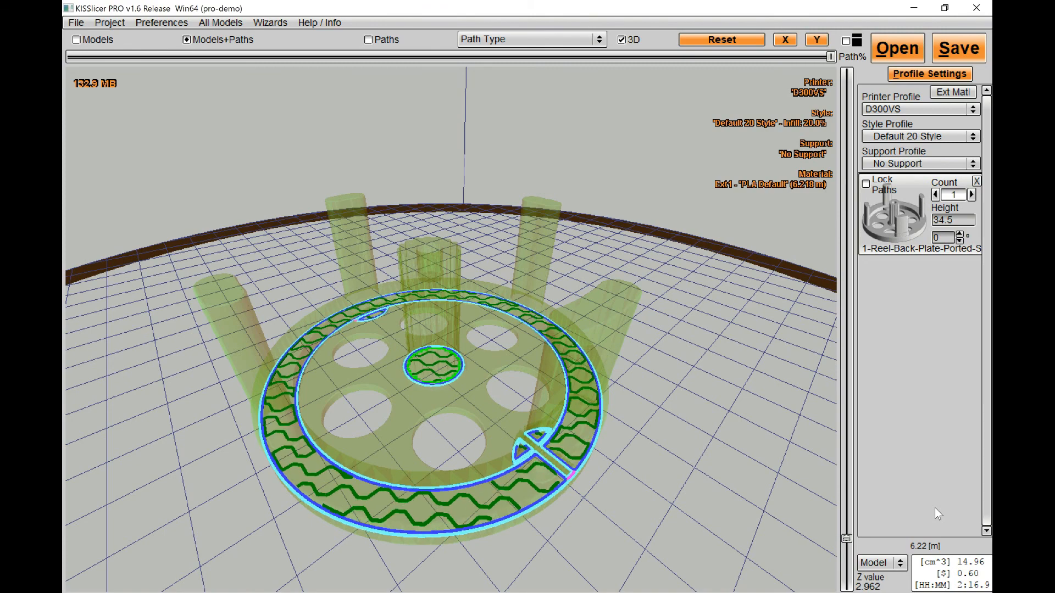
key("Down")
key("Down")
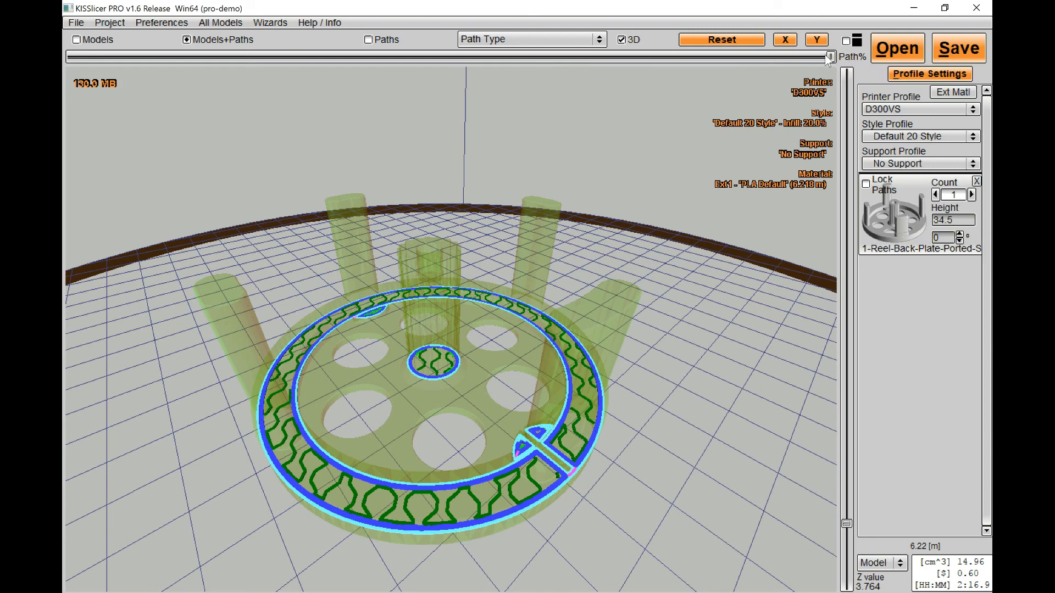
Scrub the selected layer's path progress back to its start and forward to the full path.
left_click_drag(829, 57, 66, 55)
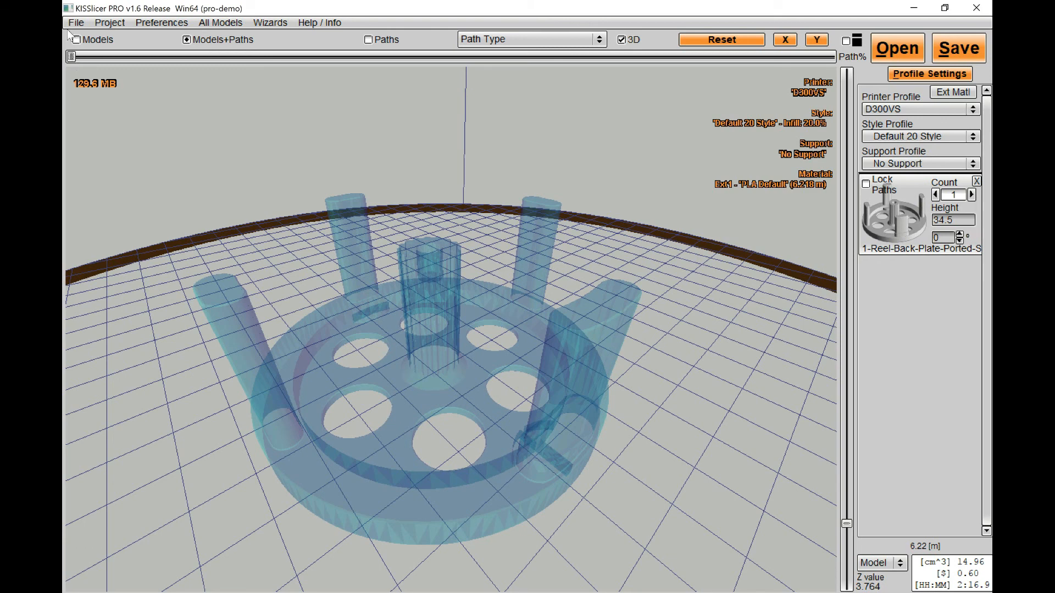
mouse_move(71, 56)
left_mouse_down()
mouse_move(662, 48)
mouse_move(836, 58)
left_mouse_up()
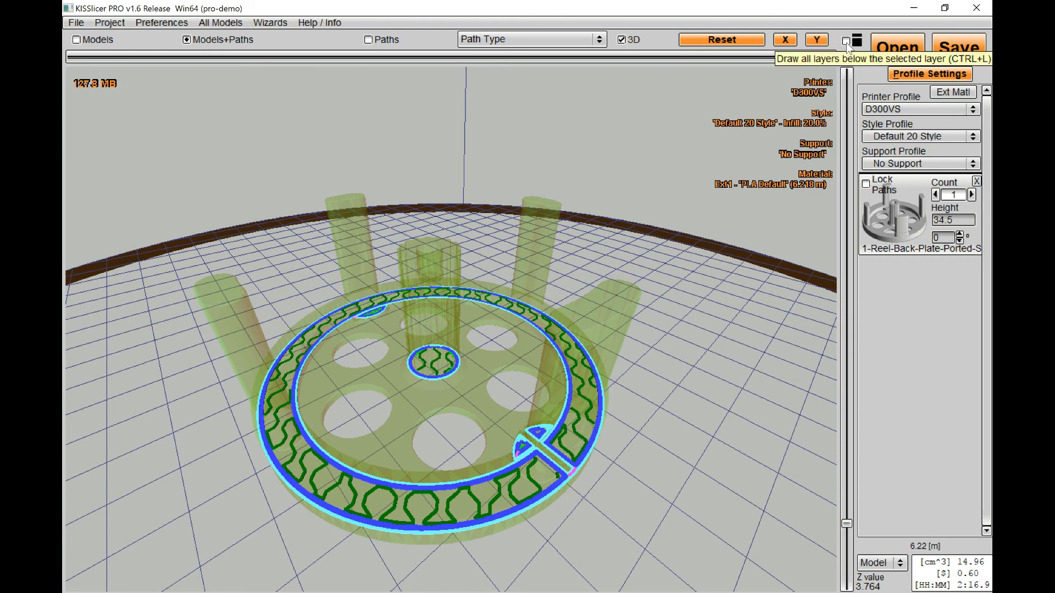
Draw all layers below the selected one again and view the partly built reel back plate from another angle.
left_click(845, 42)
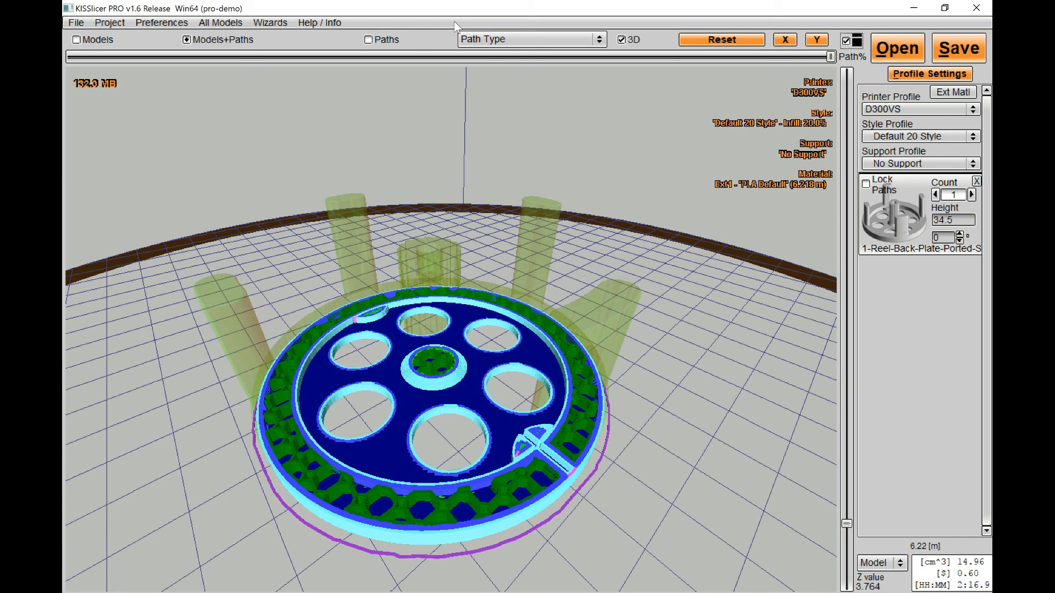
left_click_drag(612, 268, 512, 317)
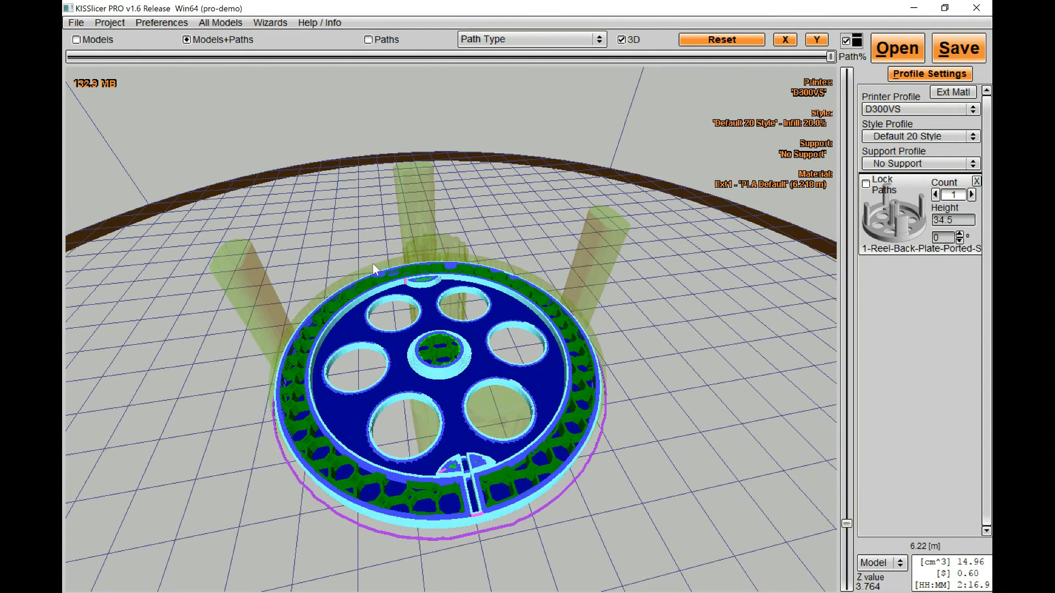
Save the sliced G-code to the Desktop as 1-Reel-Back-Plate-Ported-SYM.gcode.
left_click(958, 50)
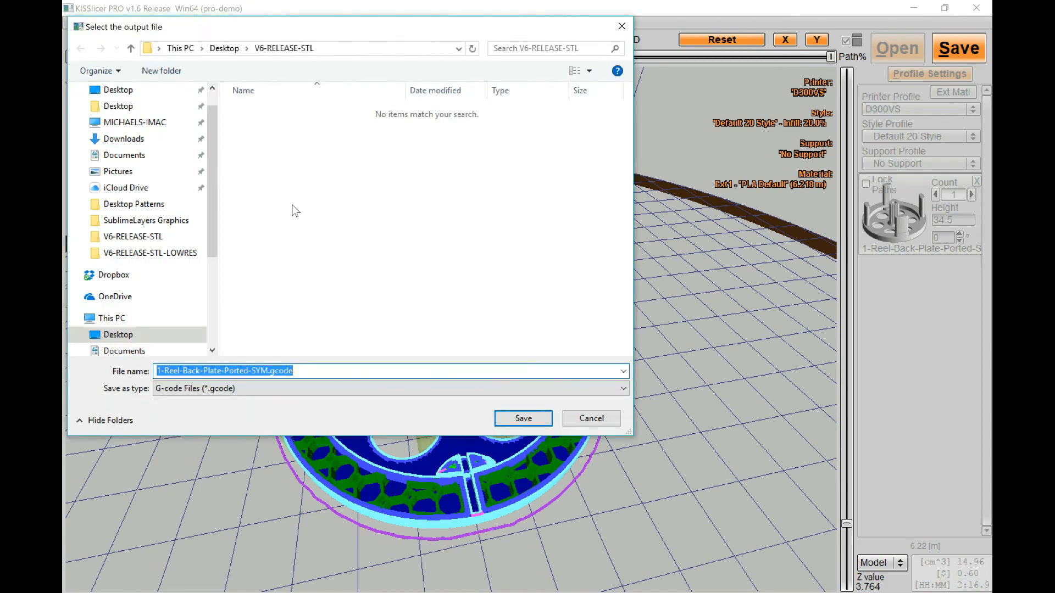
scroll(113, 131, "up", 1)
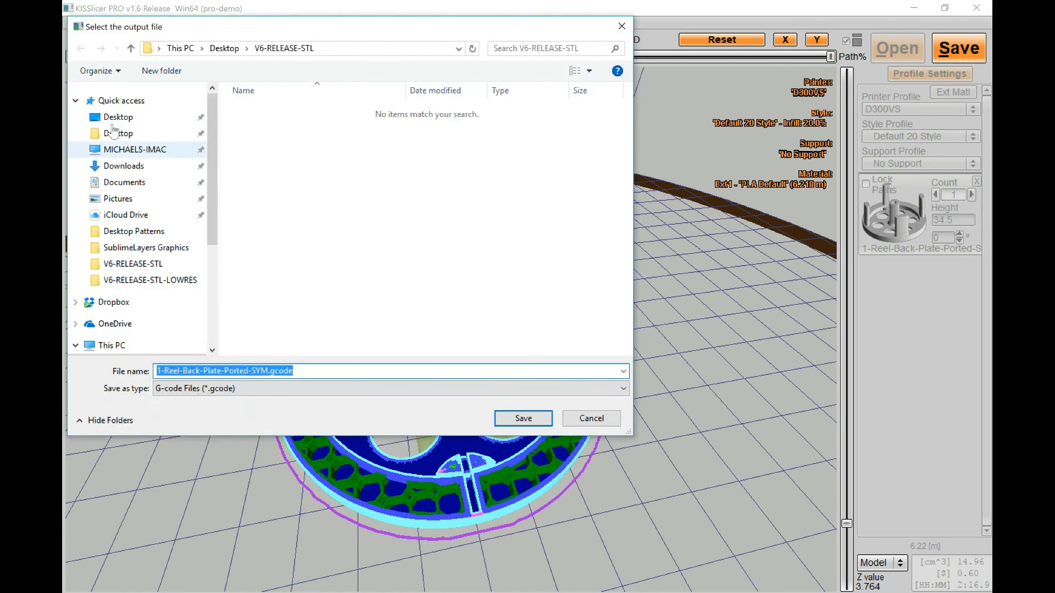
left_click(130, 117)
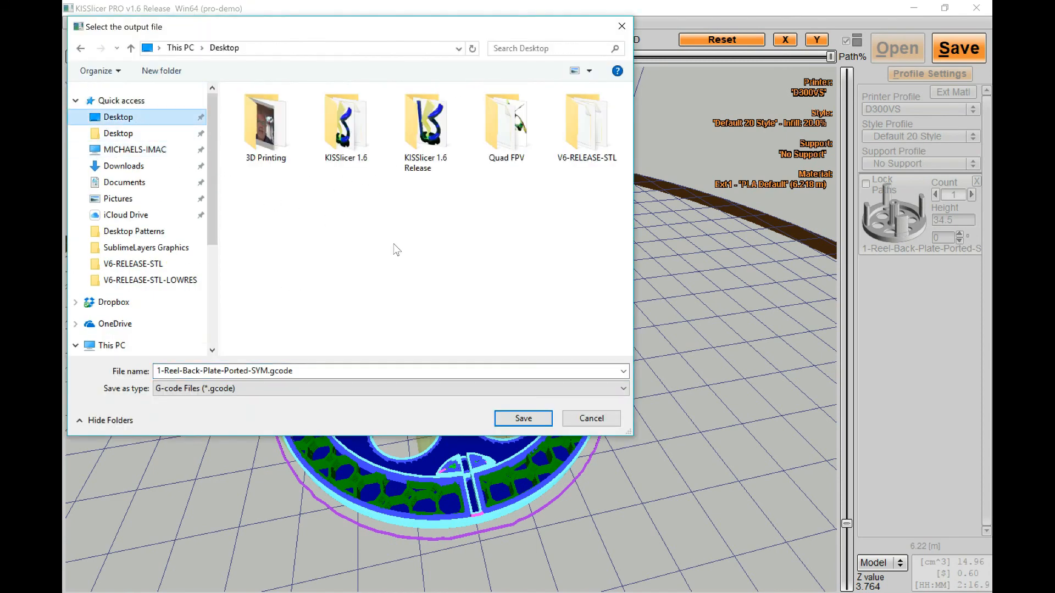
left_click(526, 420)
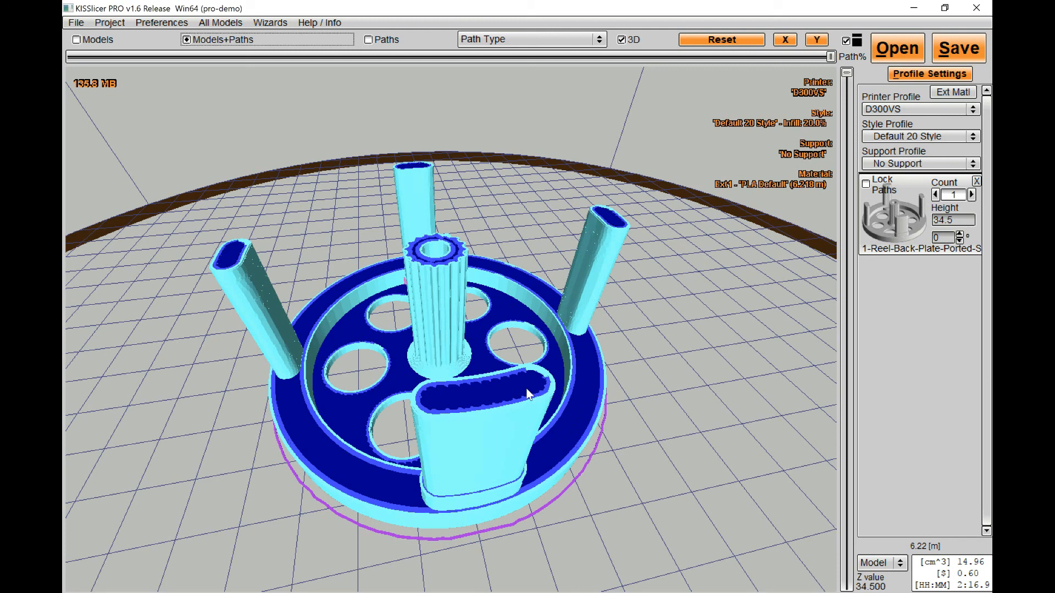
Apply the SublimeLayers color scheme preset to the interface and 3D view.
left_click(161, 23)
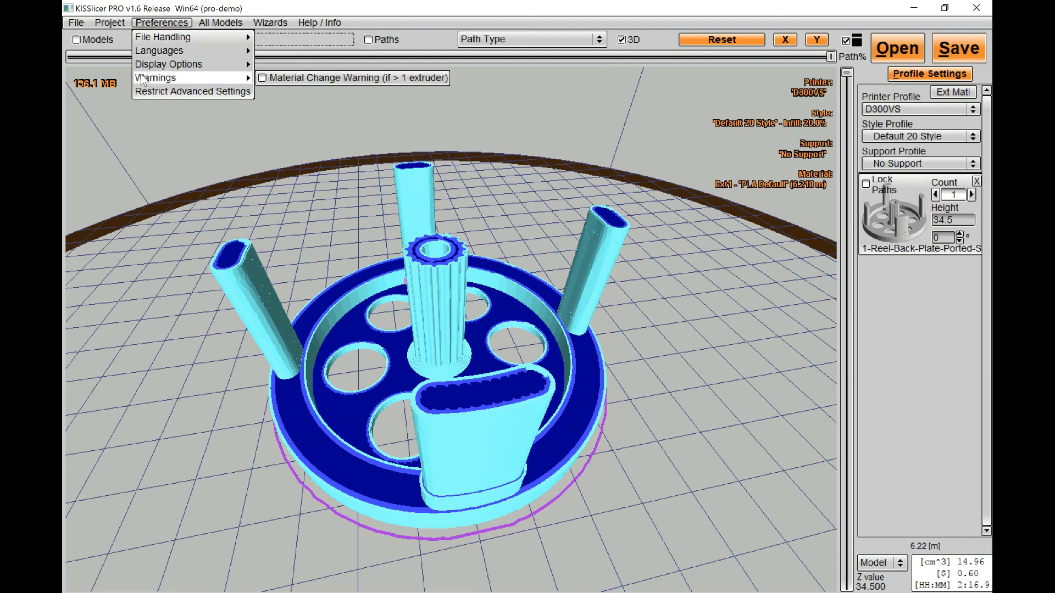
mouse_move(145, 69)
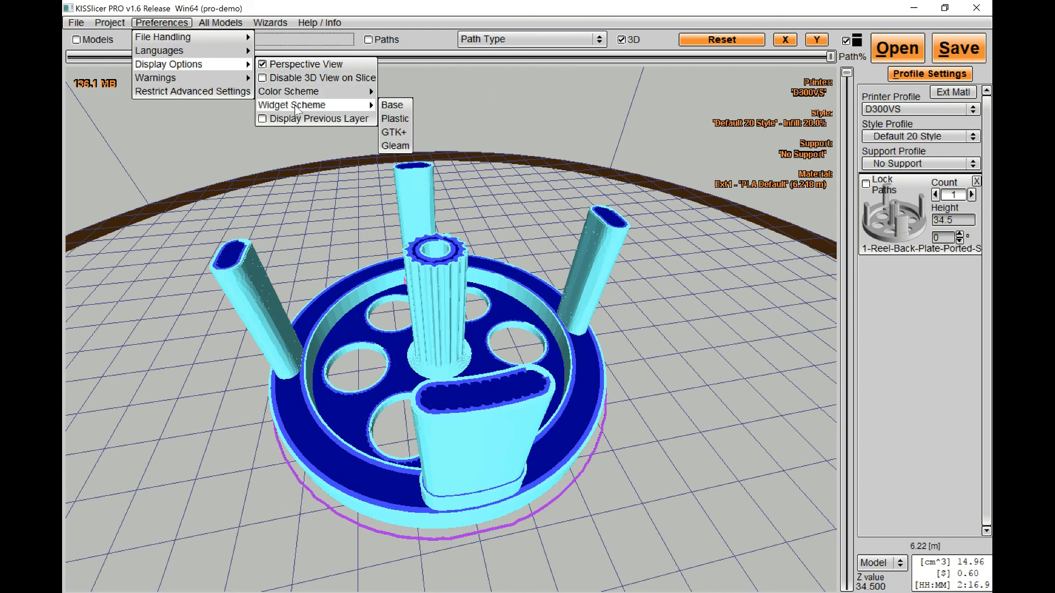
mouse_move(295, 97)
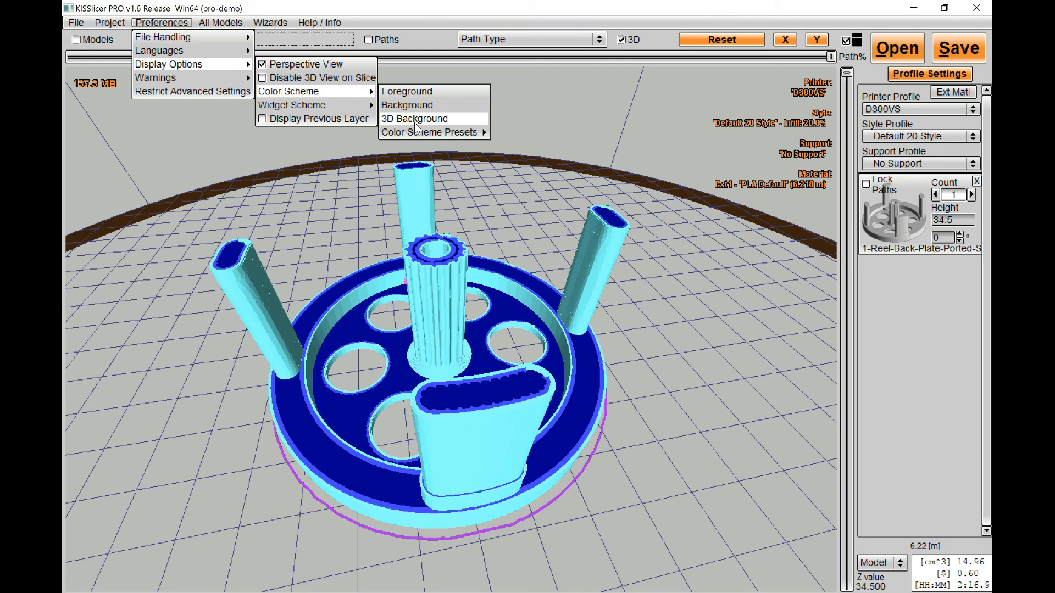
mouse_move(419, 135)
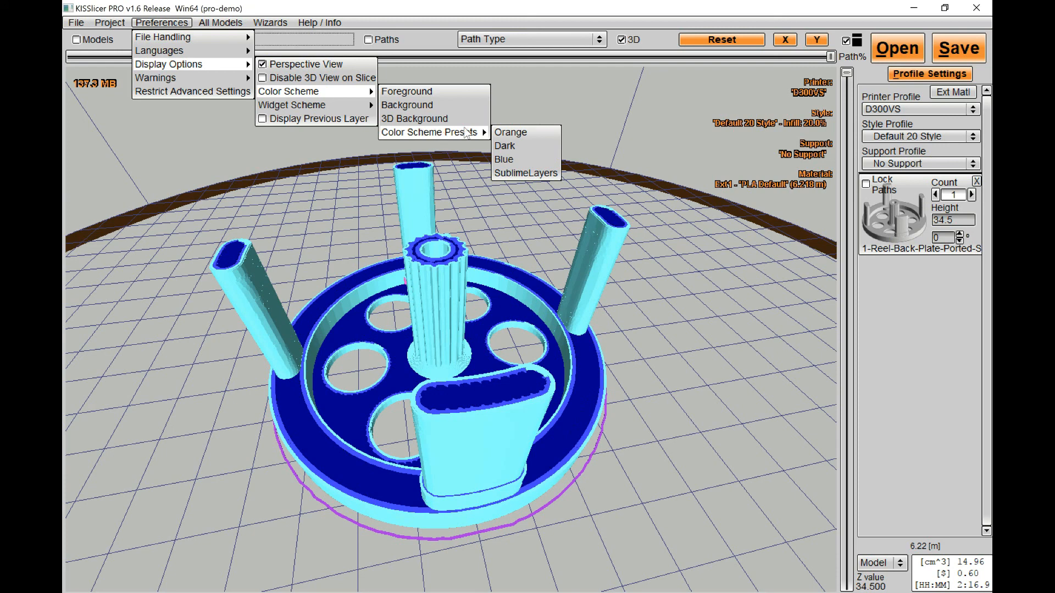
left_click(531, 173)
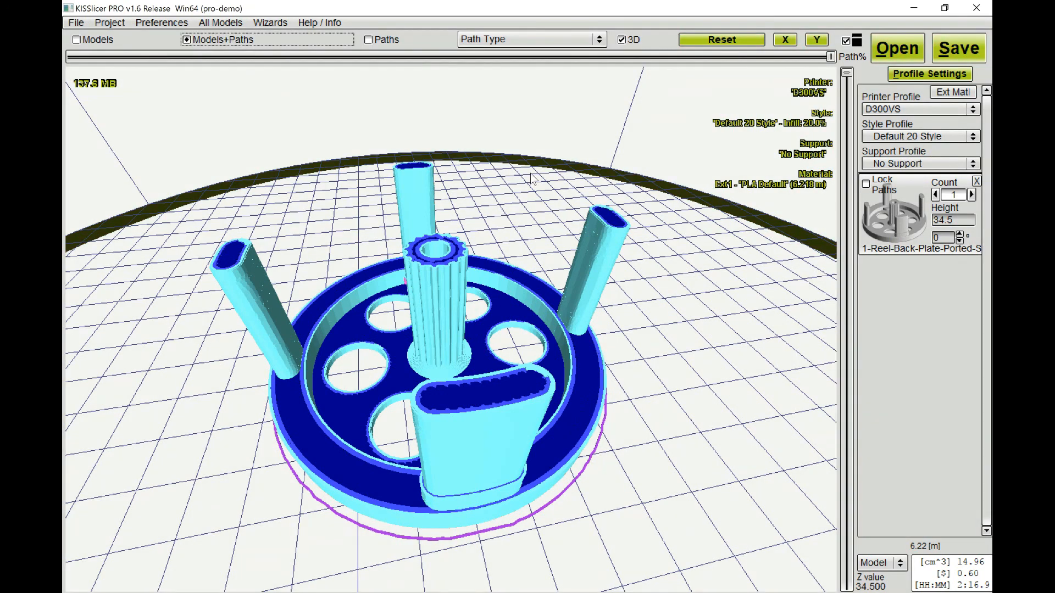